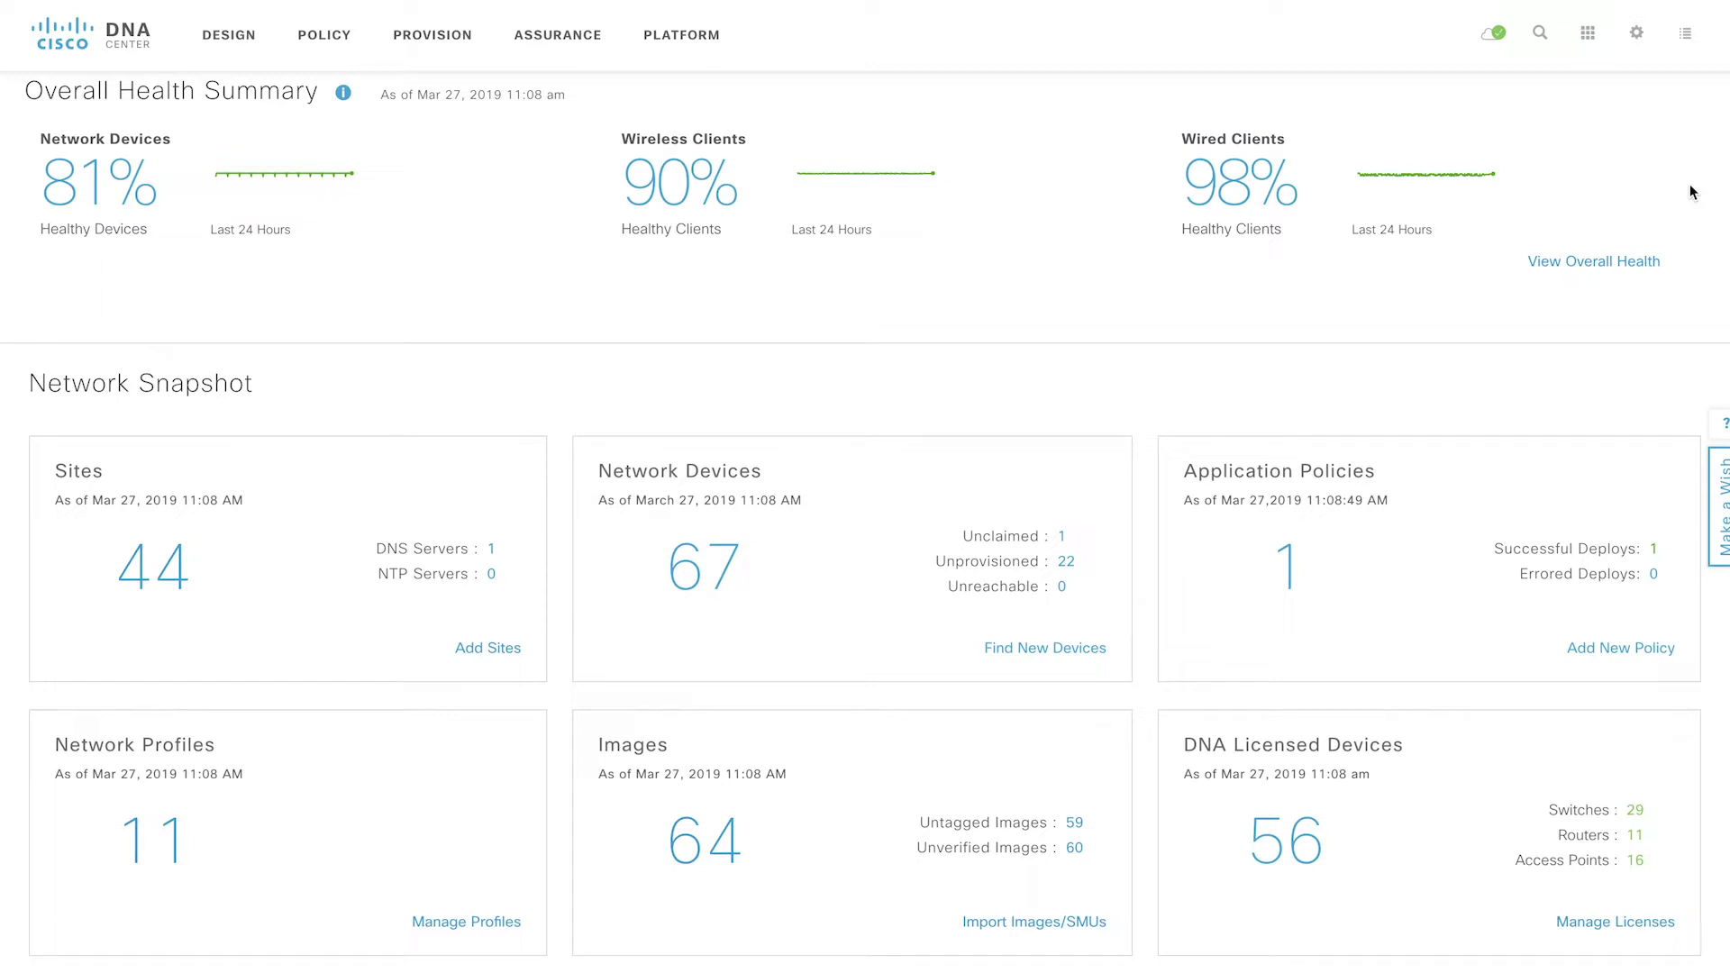
# Go to the Design area's network hierarchy of continents and site map
pyautogui.click(232, 33)
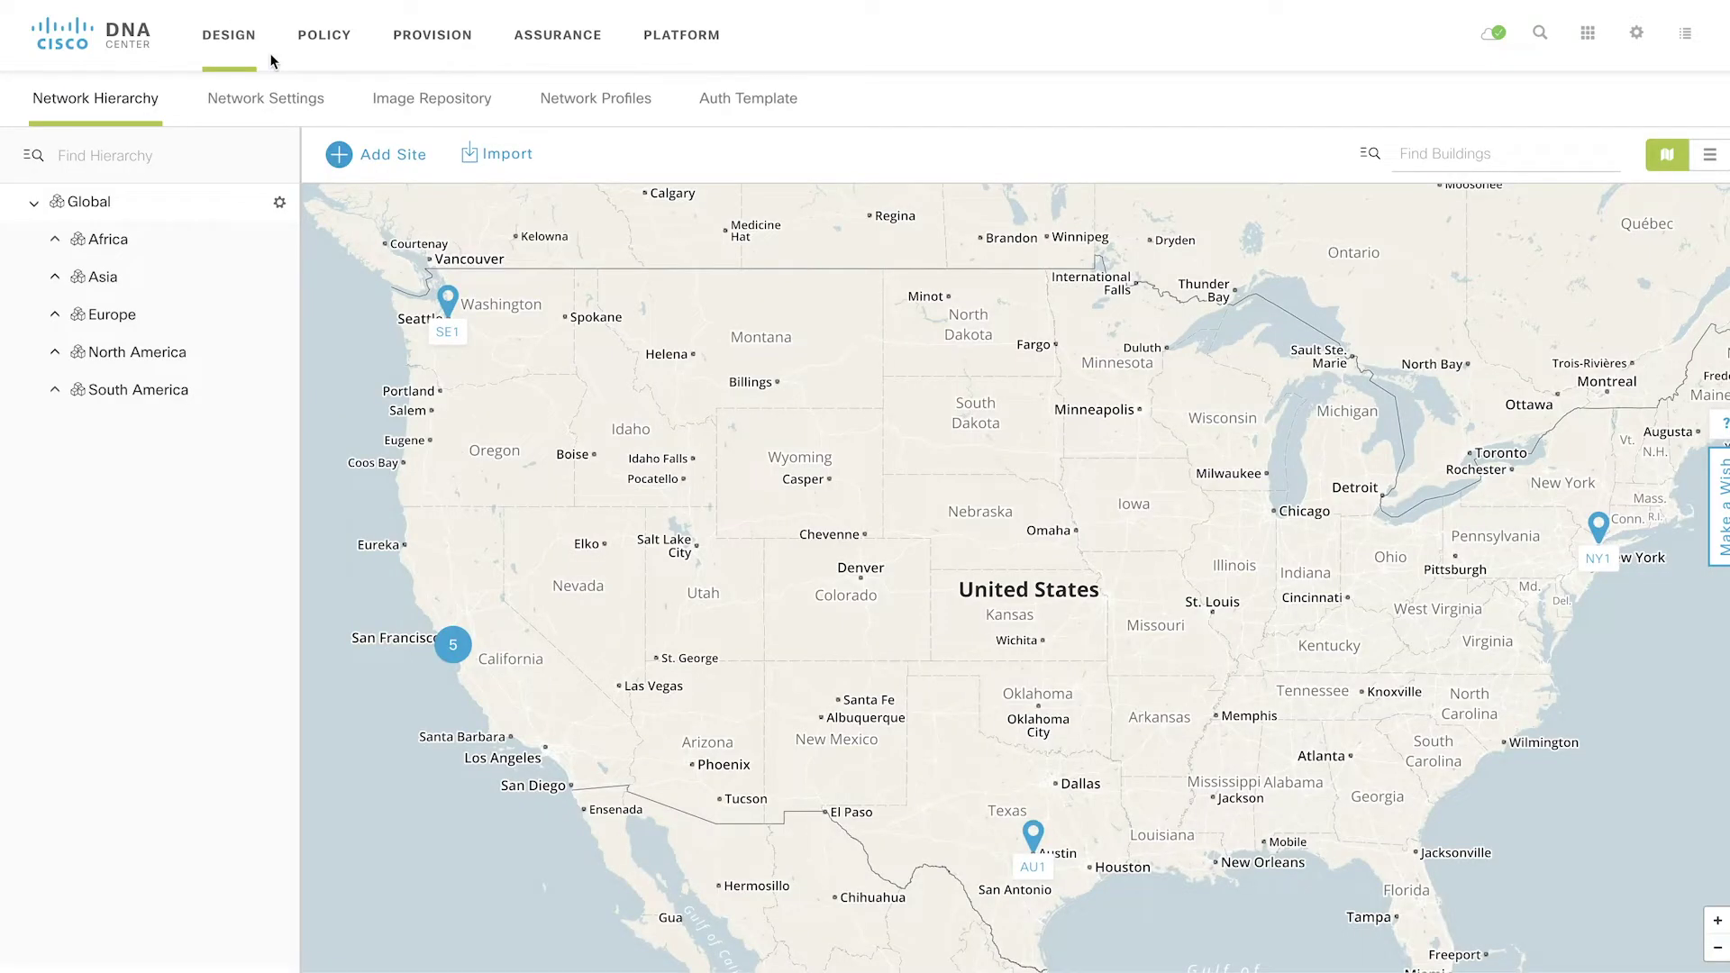
# Expand the hierarchy through North America, USA, California and San Francisco to SFO12
pyautogui.click(56, 352)
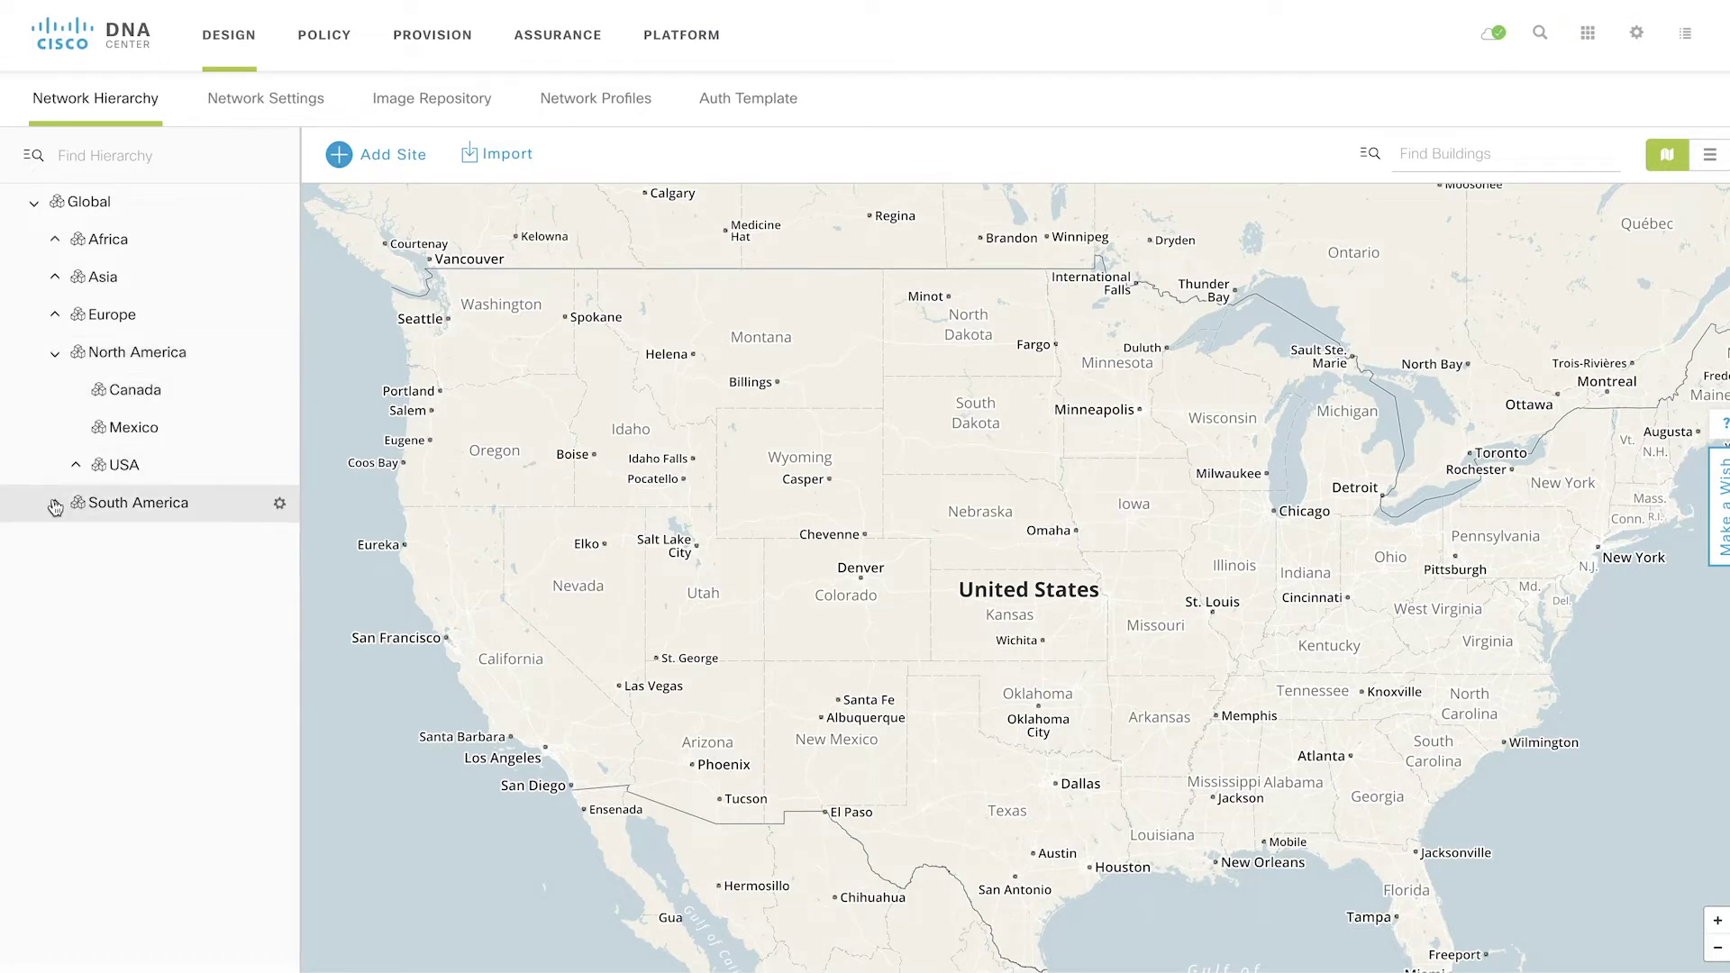
pyautogui.click(76, 472)
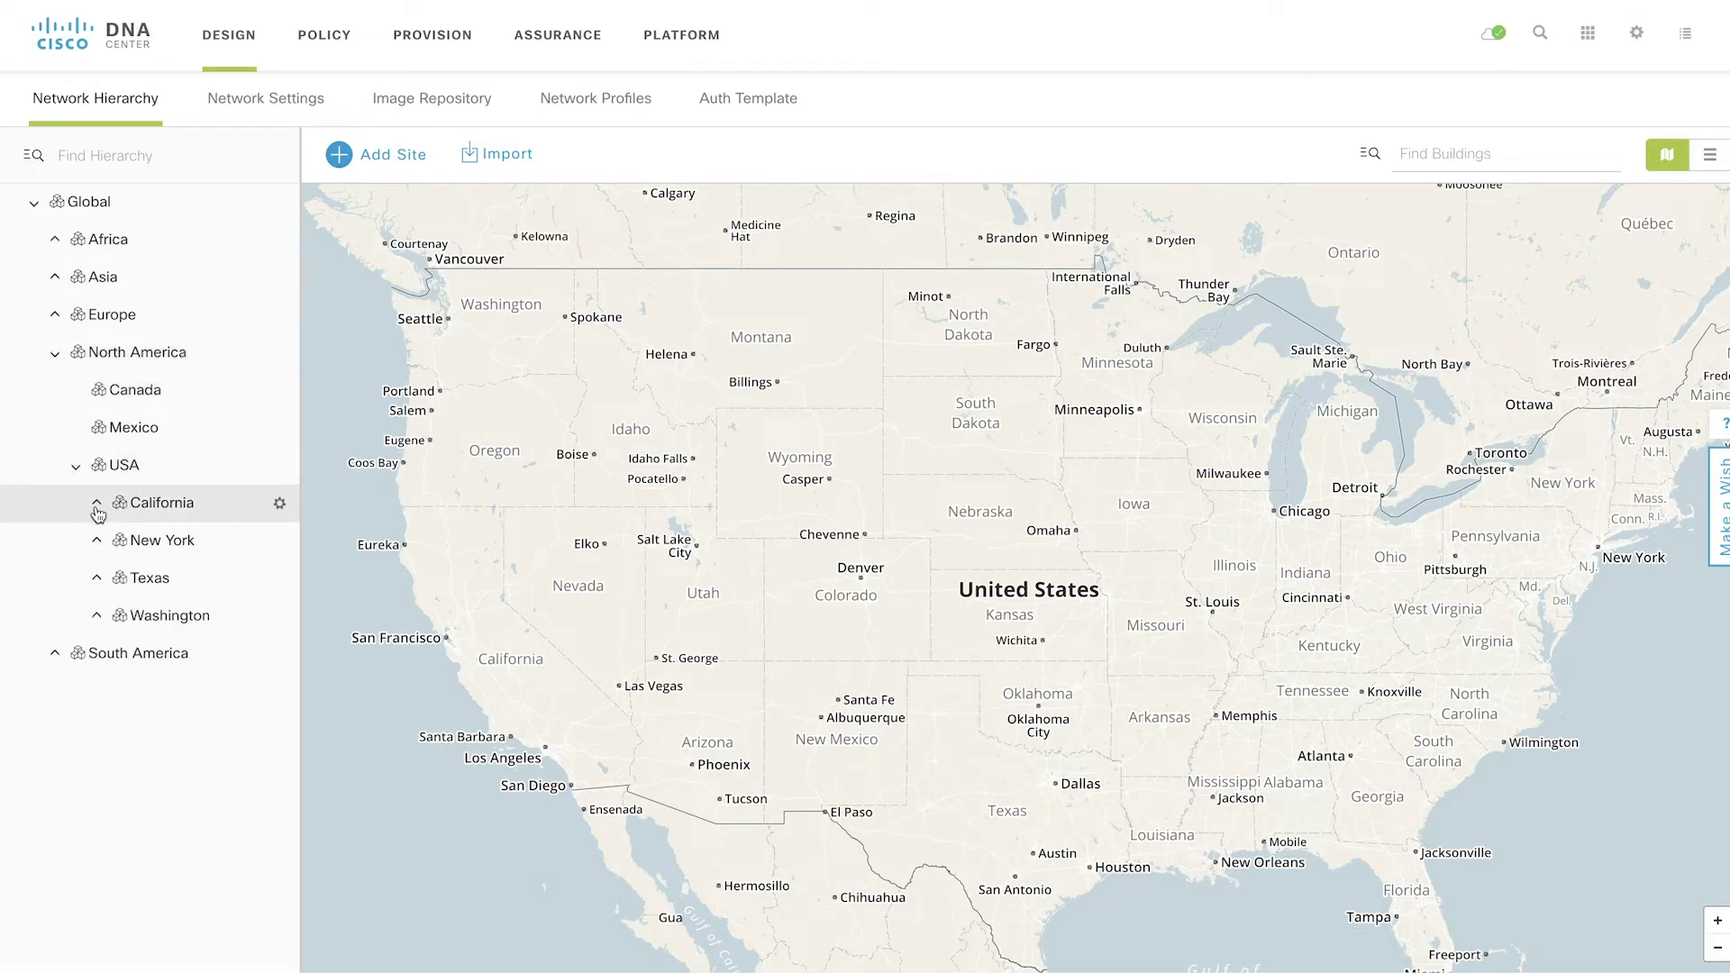
pyautogui.click(95, 505)
pyautogui.click(119, 543)
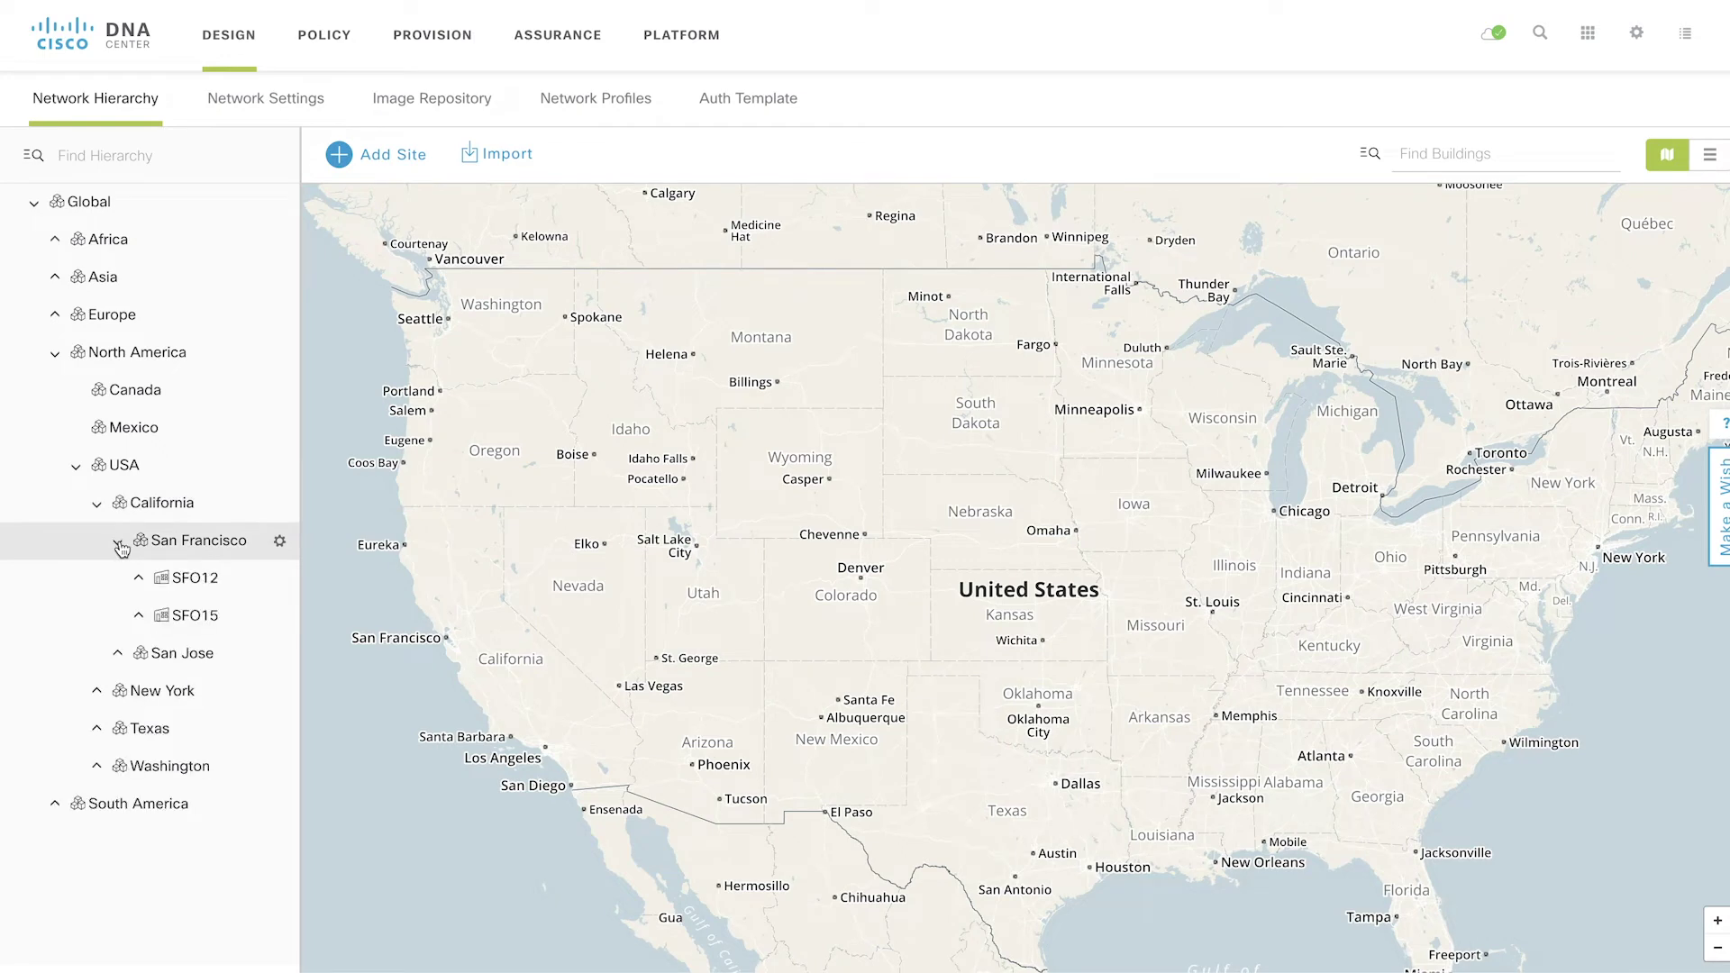
pyautogui.click(140, 582)
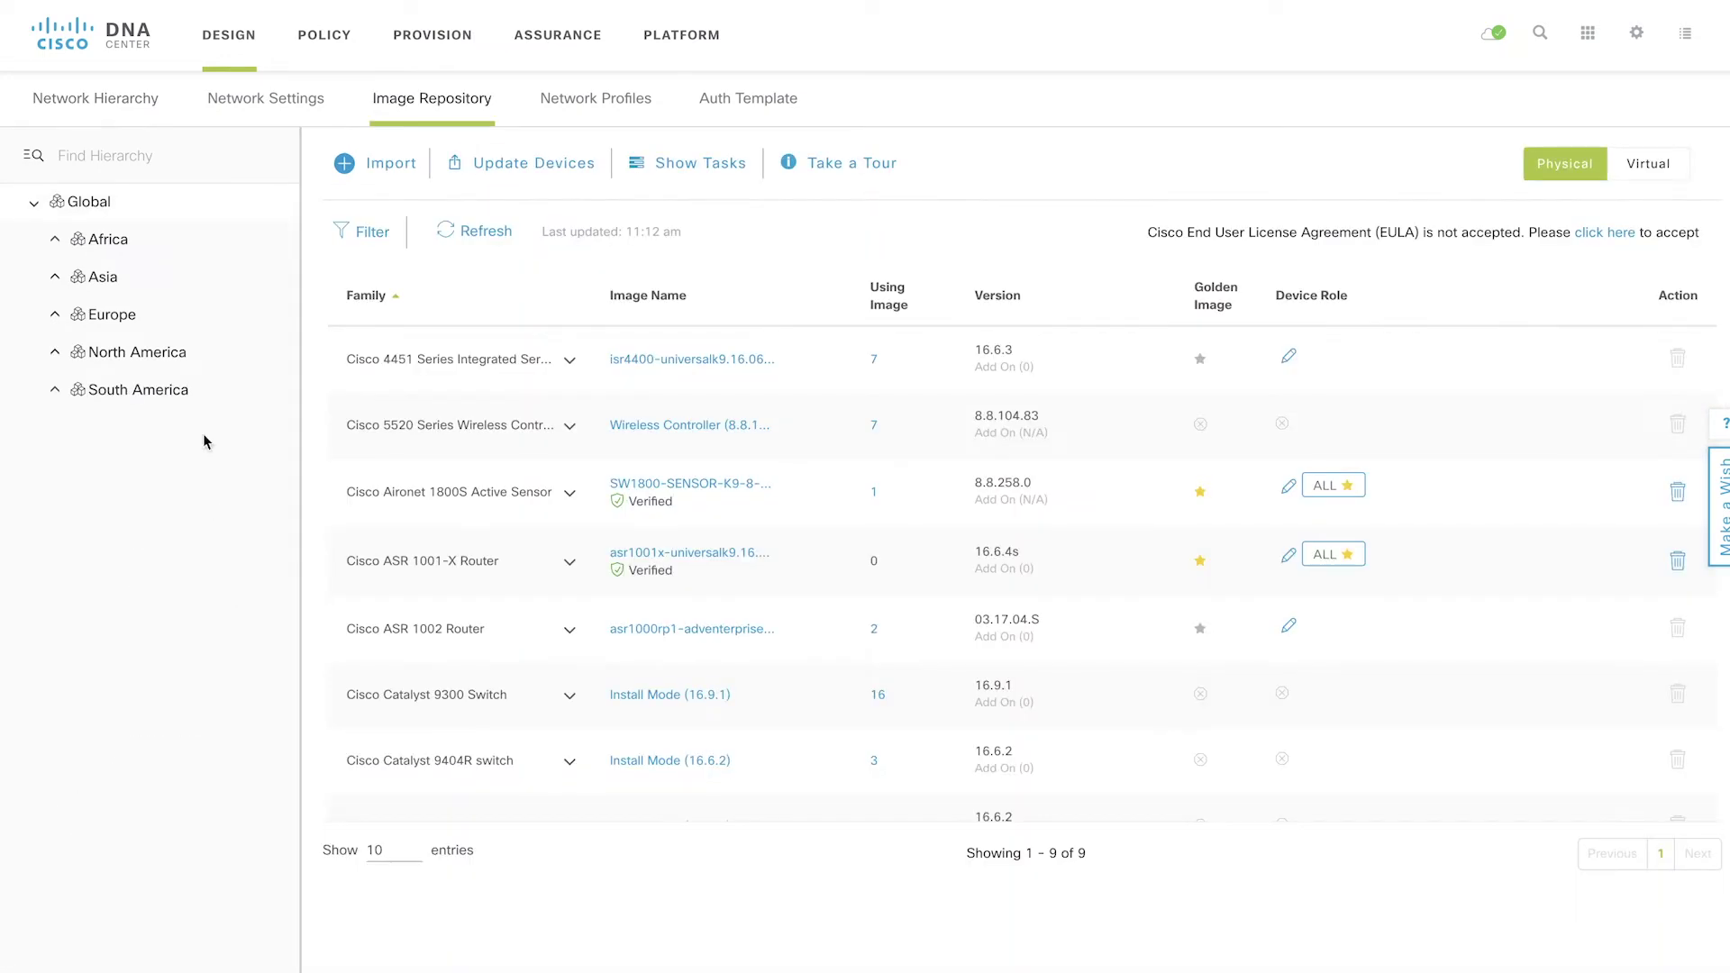
# Review the global wireless network settings, then move to the Policy dashboard
pyautogui.click(270, 107)
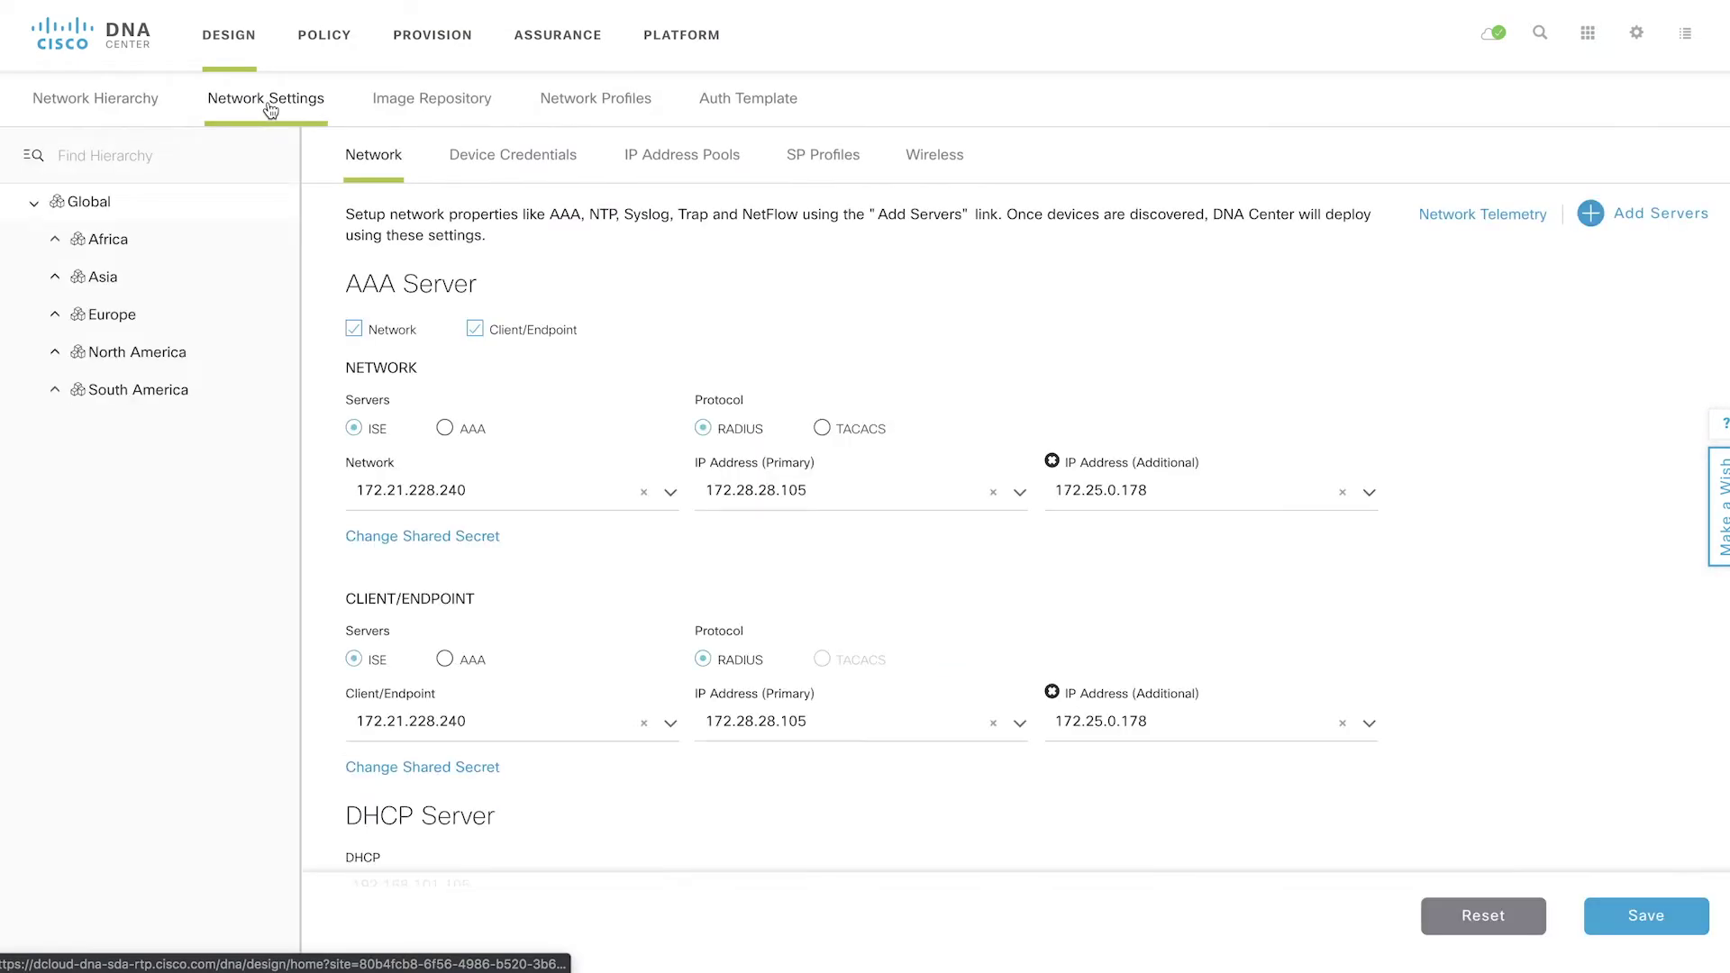
pyautogui.click(931, 161)
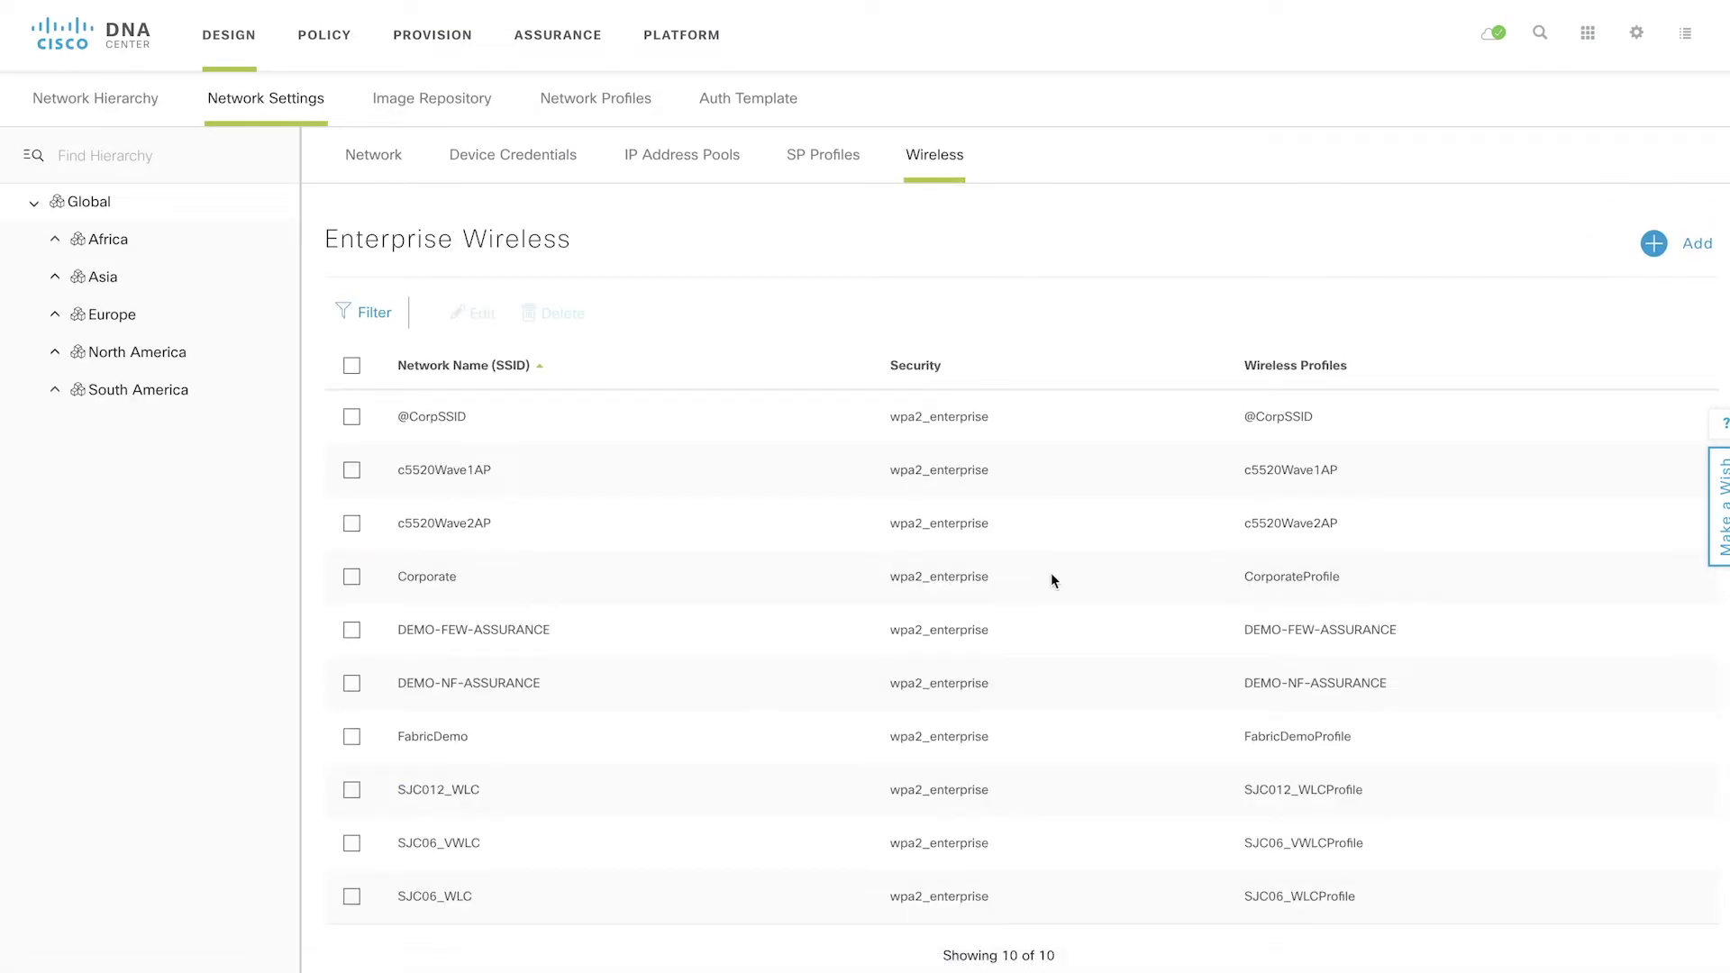
pyautogui.scroll(-1, 1051, 572)
pyautogui.scroll(-5, 1051, 573)
pyautogui.scroll(-5, 1051, 572)
pyautogui.scroll(-1, 1051, 572)
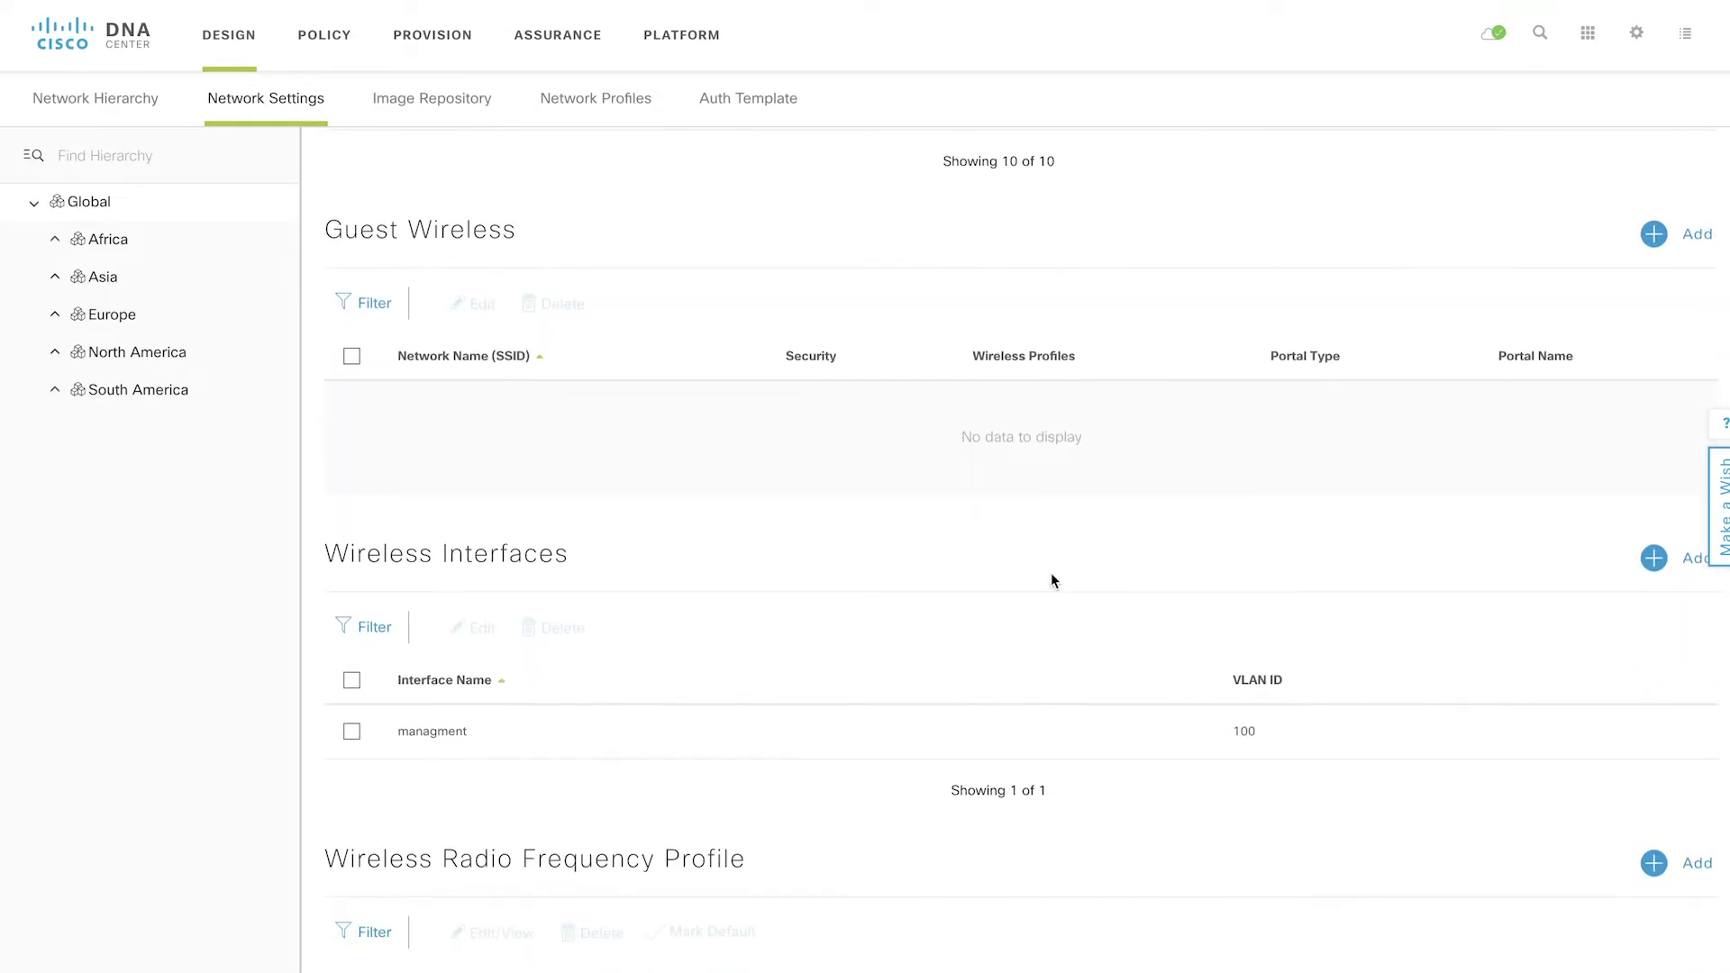
pyautogui.scroll(-3, 1051, 572)
pyautogui.scroll(-4, 1051, 571)
pyautogui.scroll(-5, 1050, 572)
pyautogui.scroll(-1, 1052, 580)
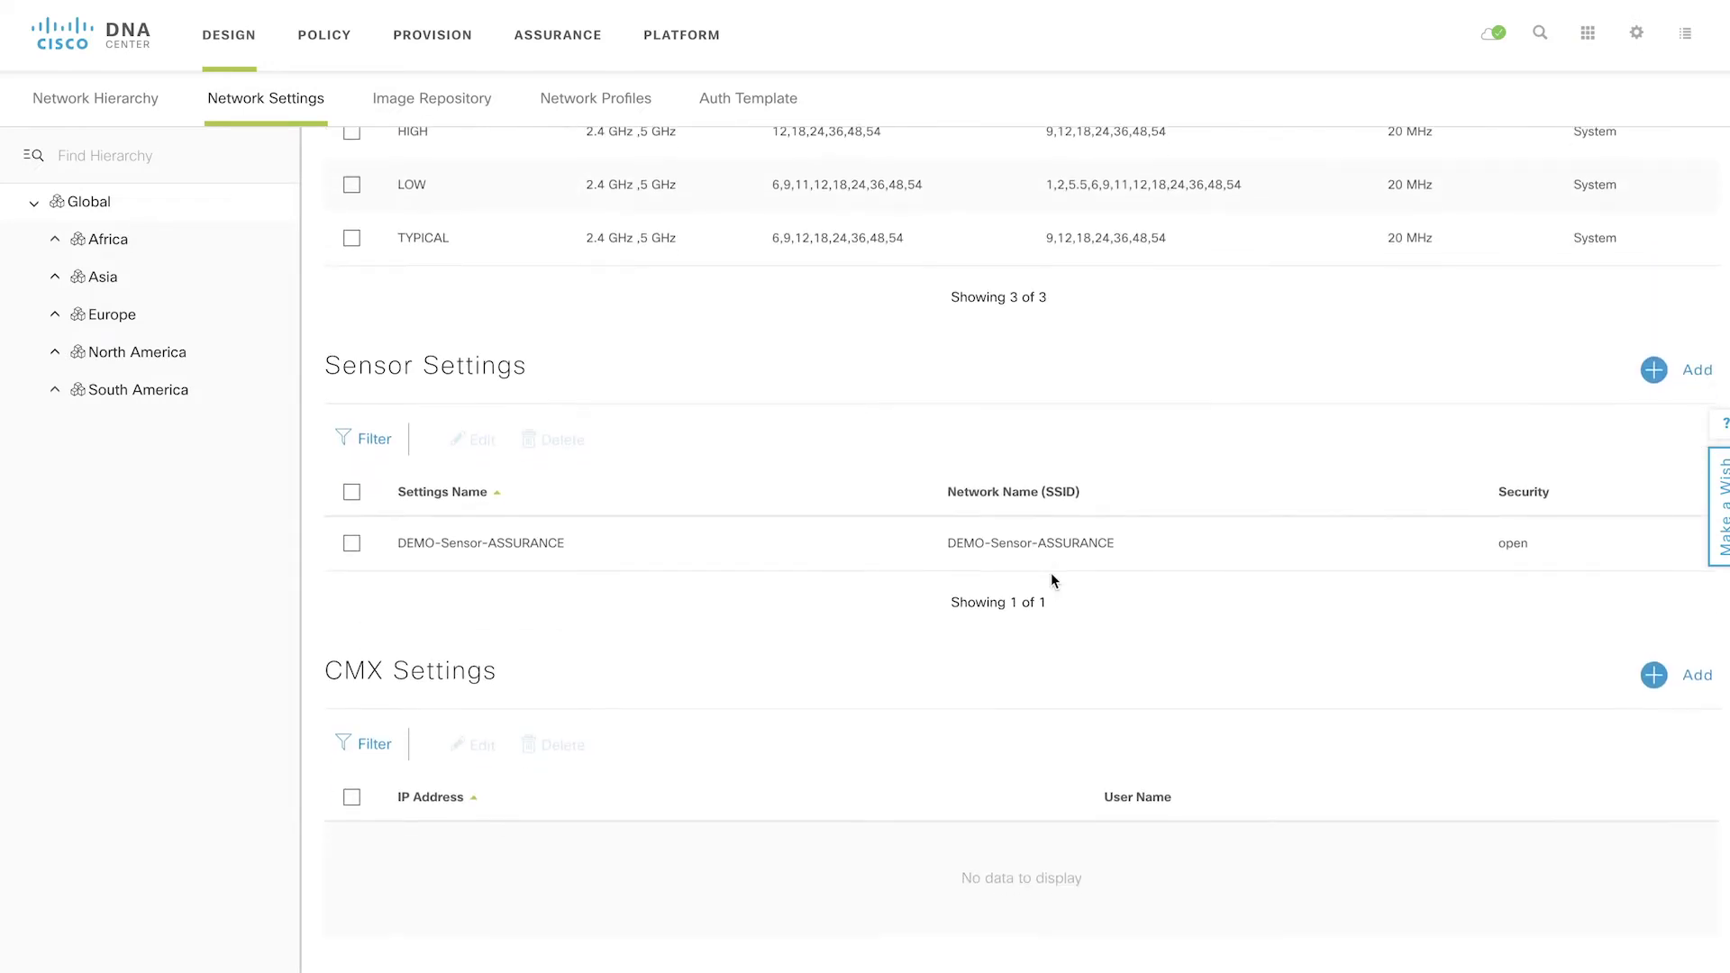
pyautogui.scroll(-4, 1053, 578)
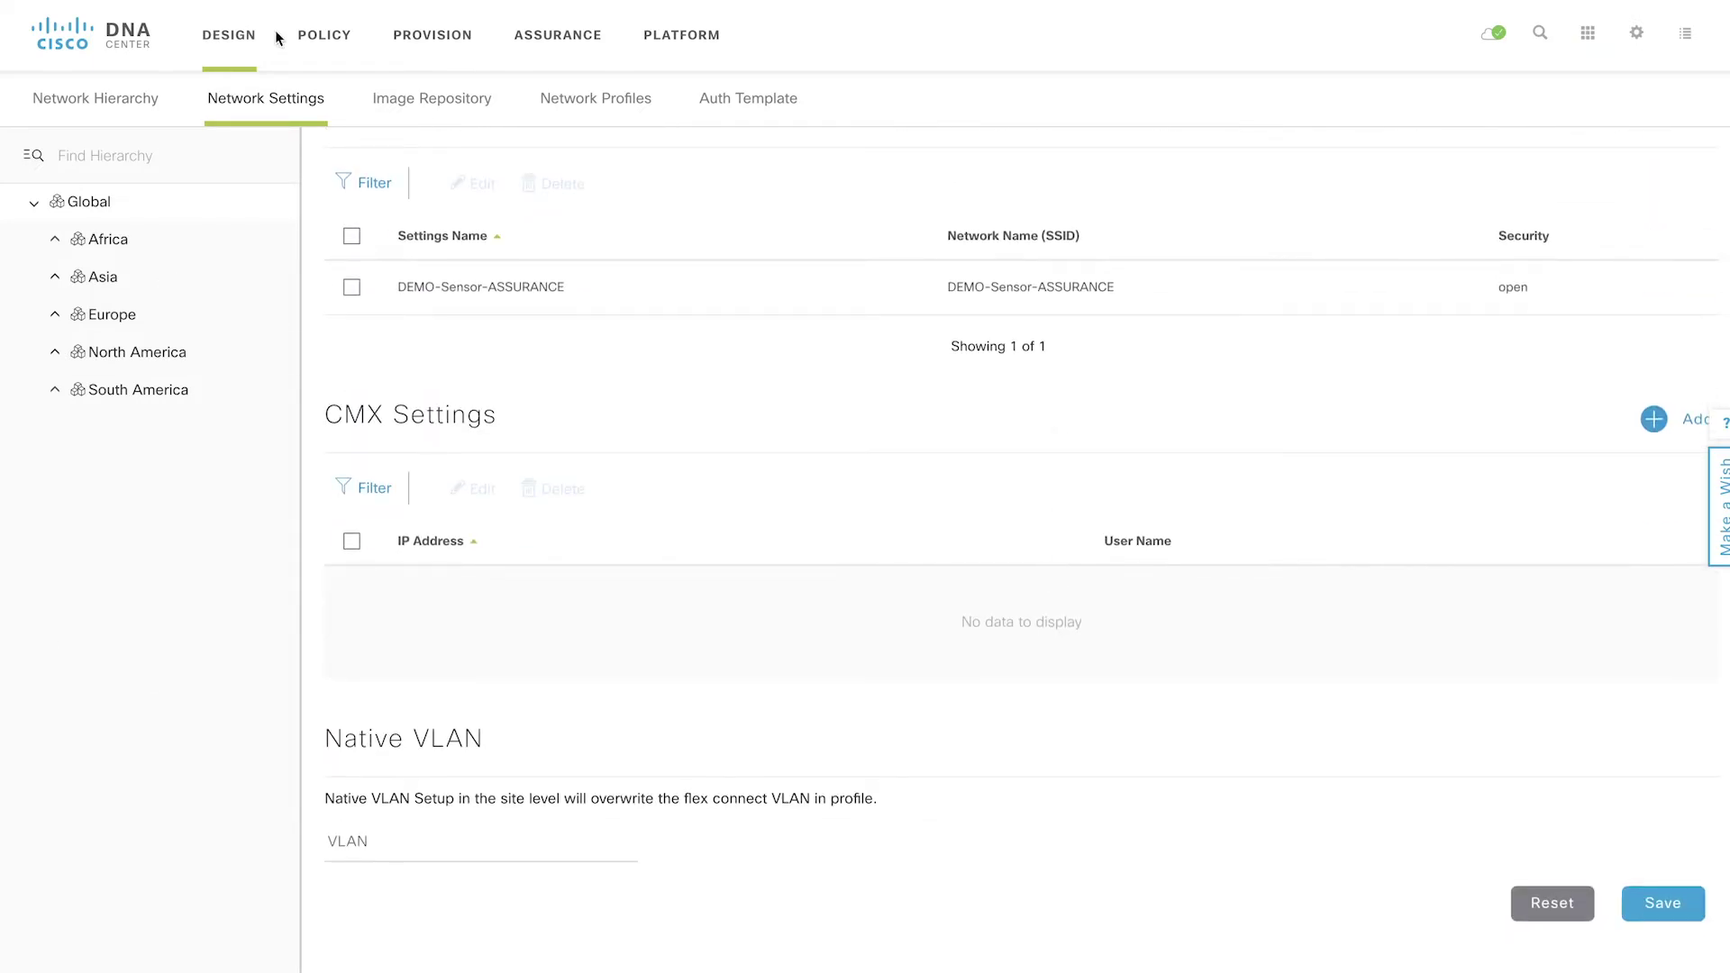
pyautogui.click(309, 42)
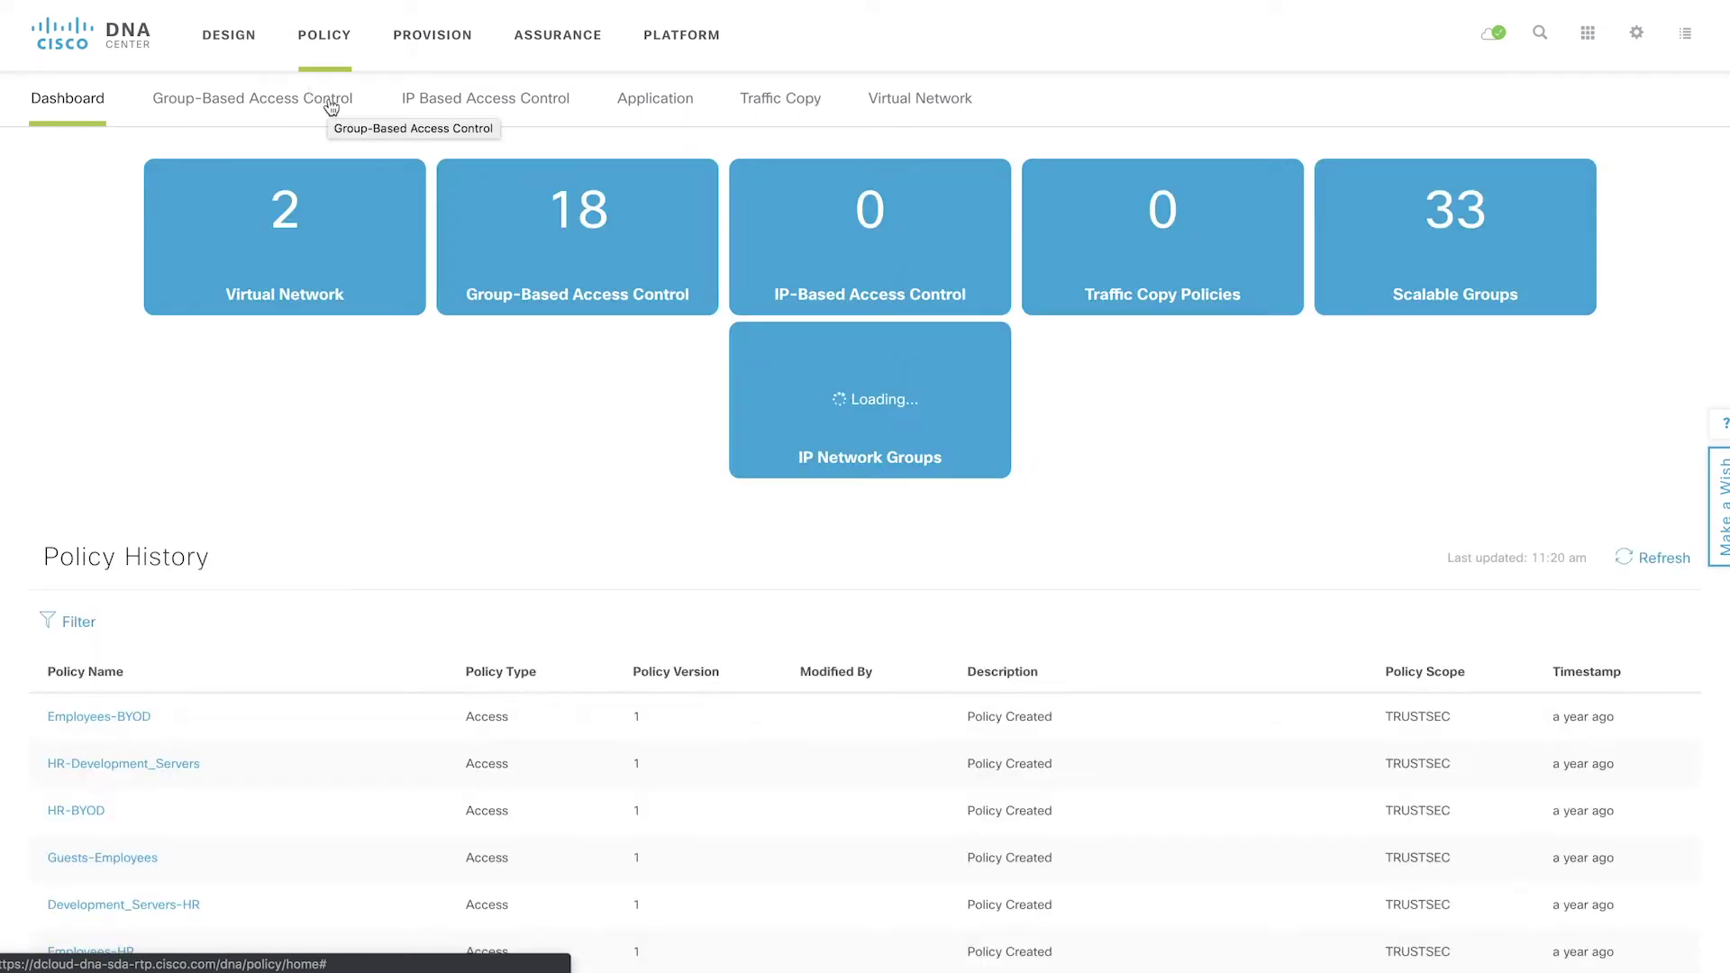
# Select the Auditors-BYOD group-based access control policy and open it for editing
pyautogui.click(330, 107)
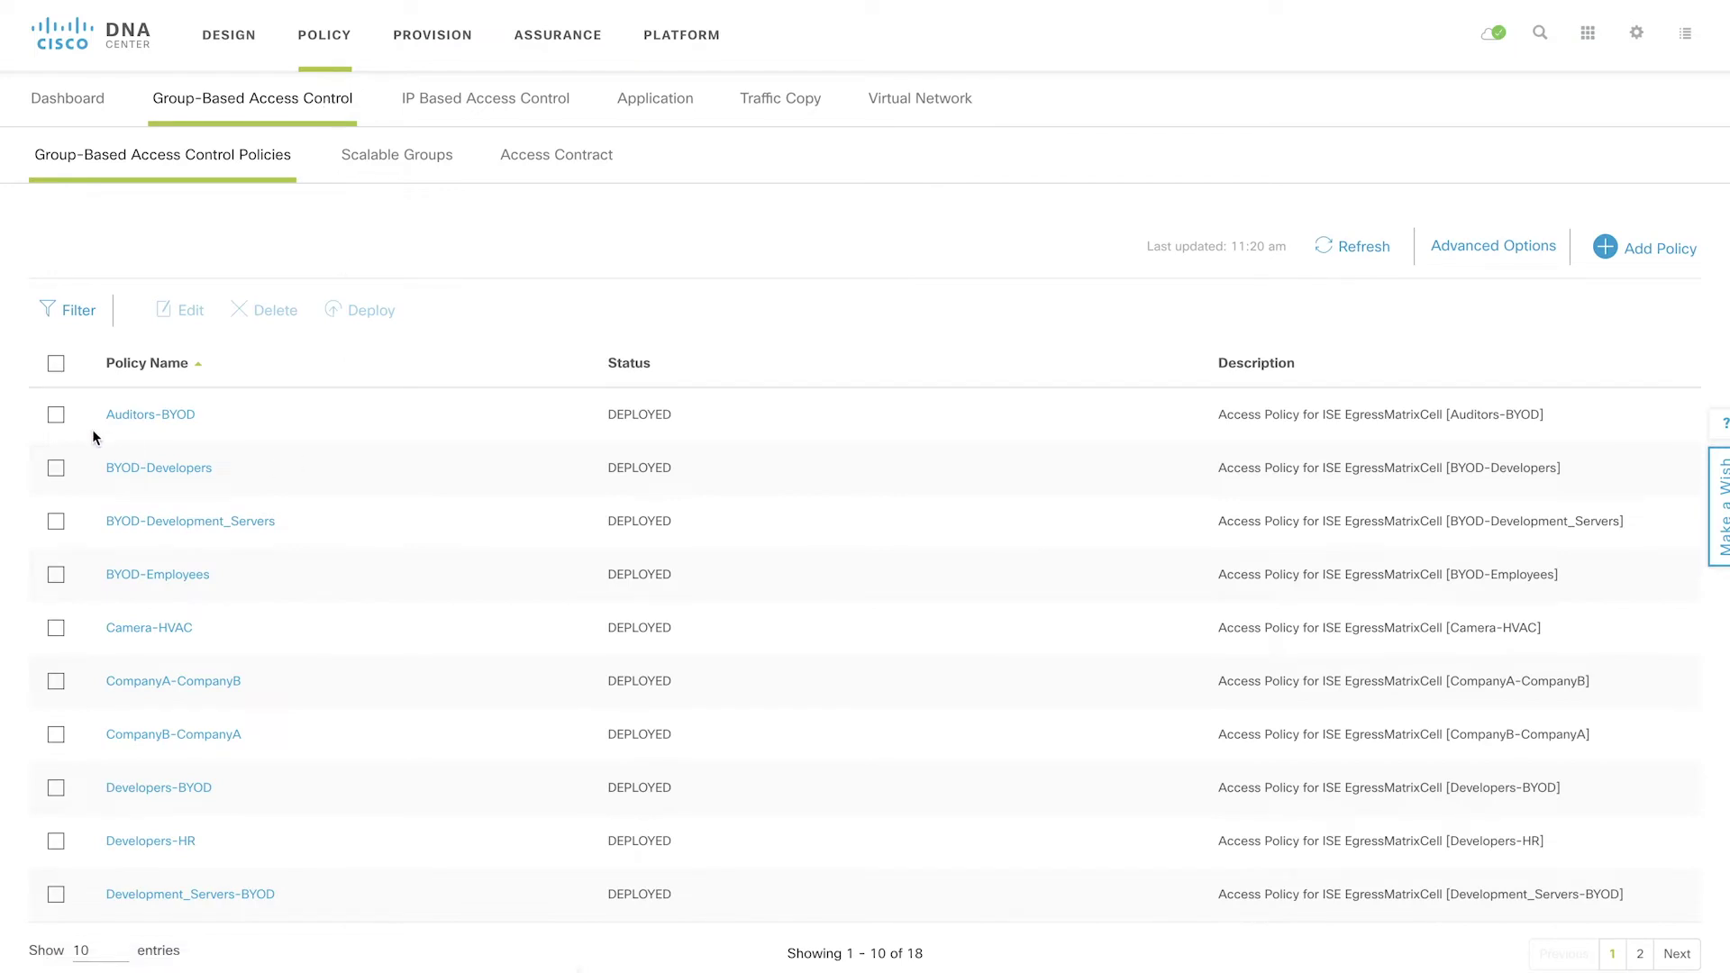
pyautogui.click(55, 417)
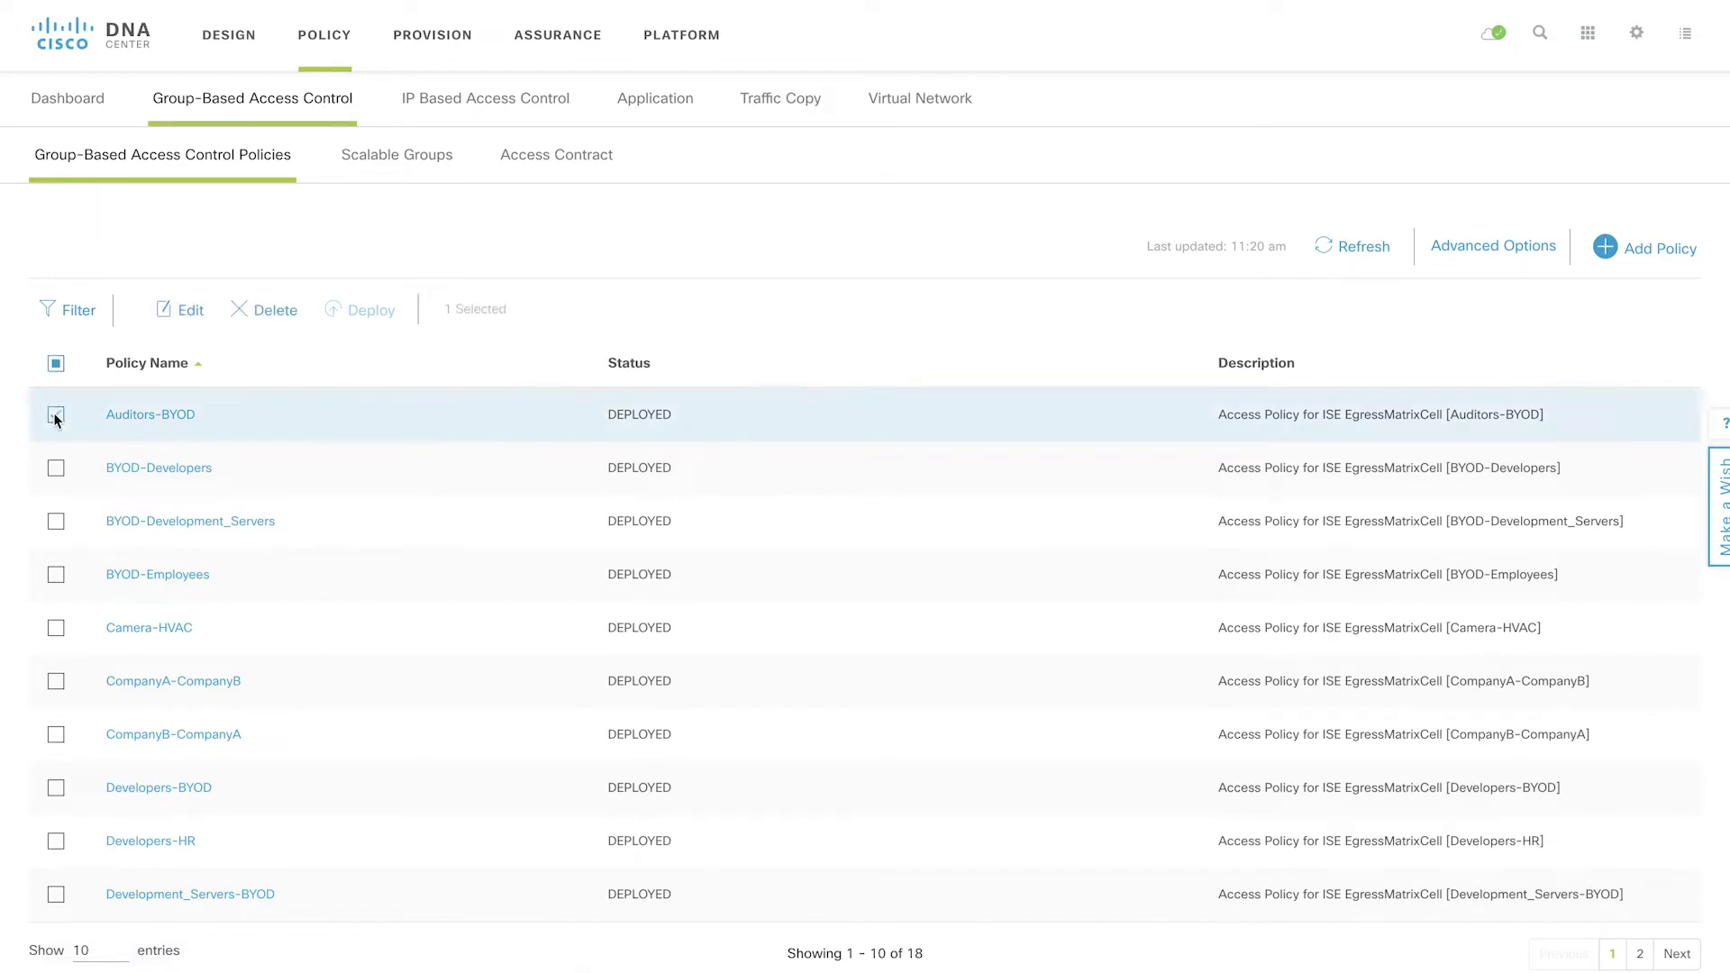
pyautogui.click(195, 312)
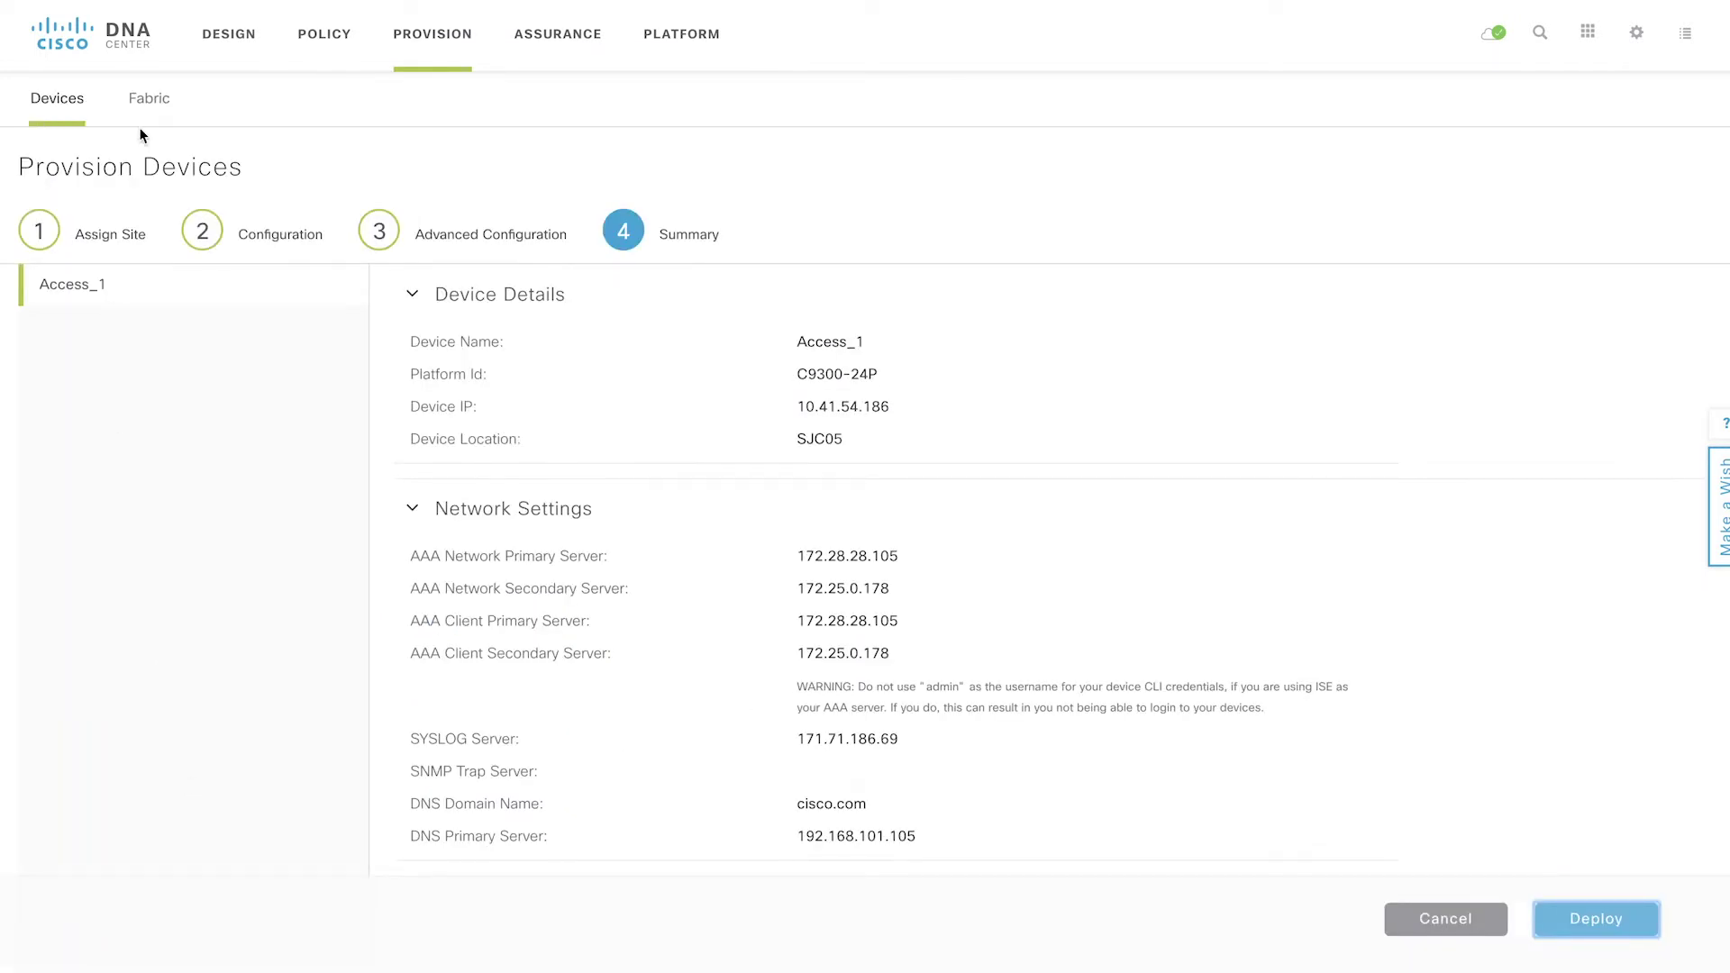
# In SanJose_Fabric's SJC01 host onboarding, set SSID SJC06_VWLC's address pool to DEFAULT_VN
pyautogui.click(142, 97)
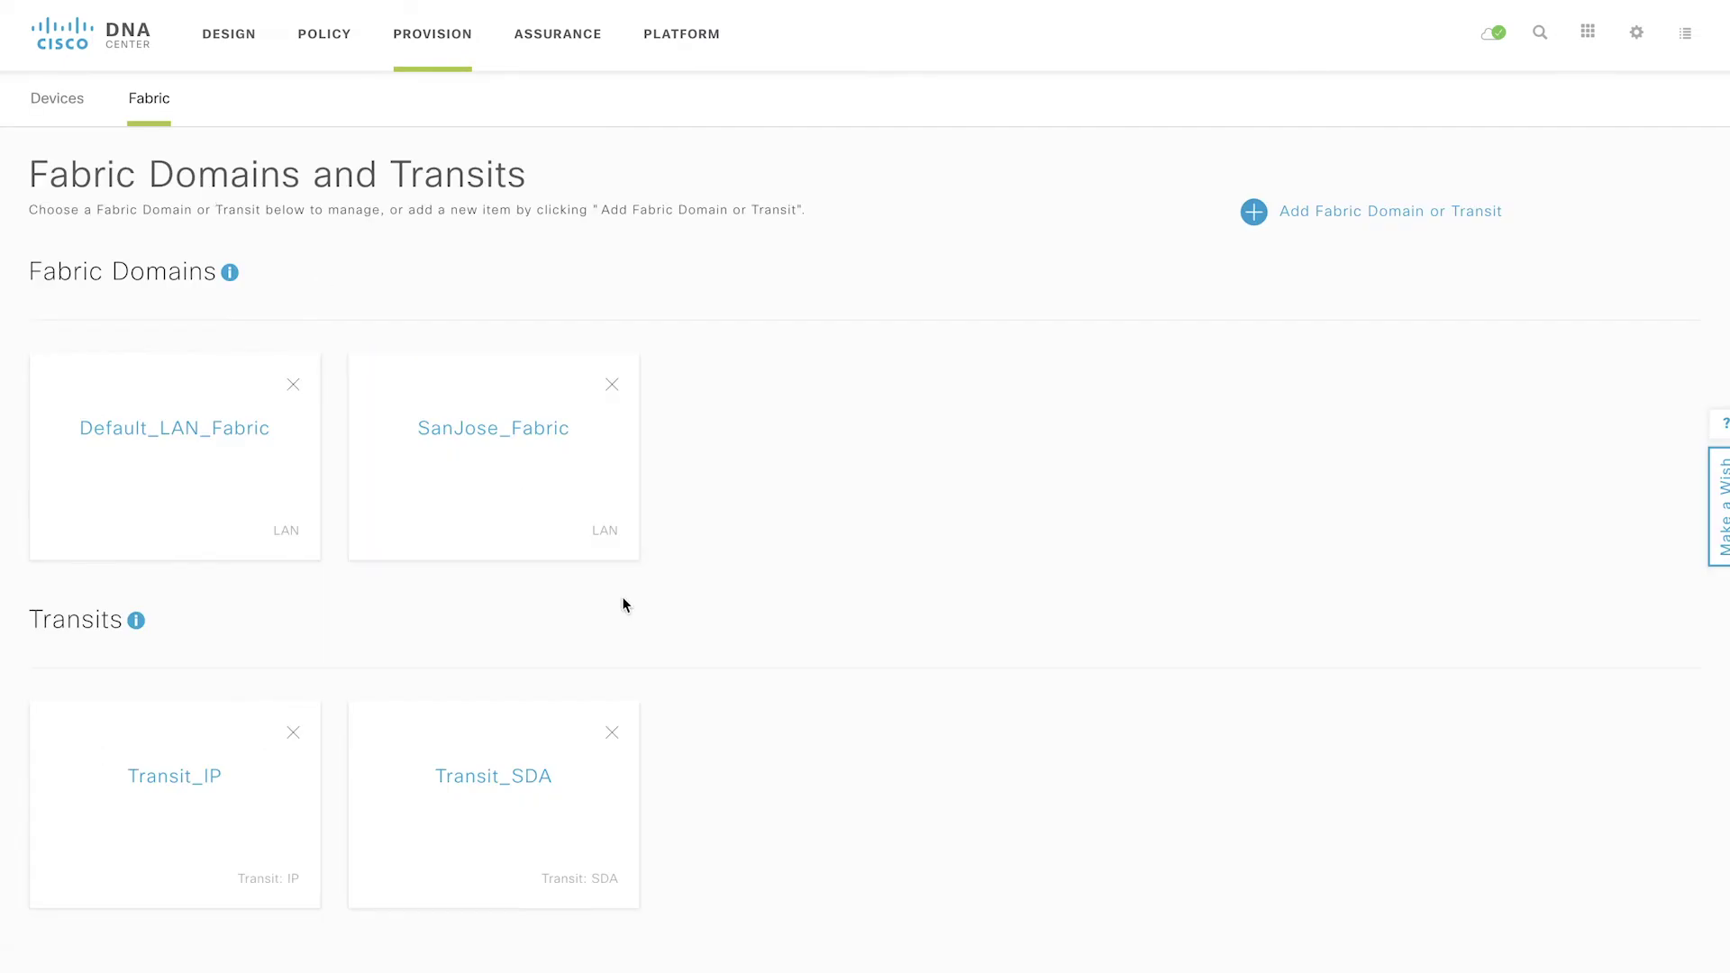
pyautogui.click(537, 452)
pyautogui.click(204, 574)
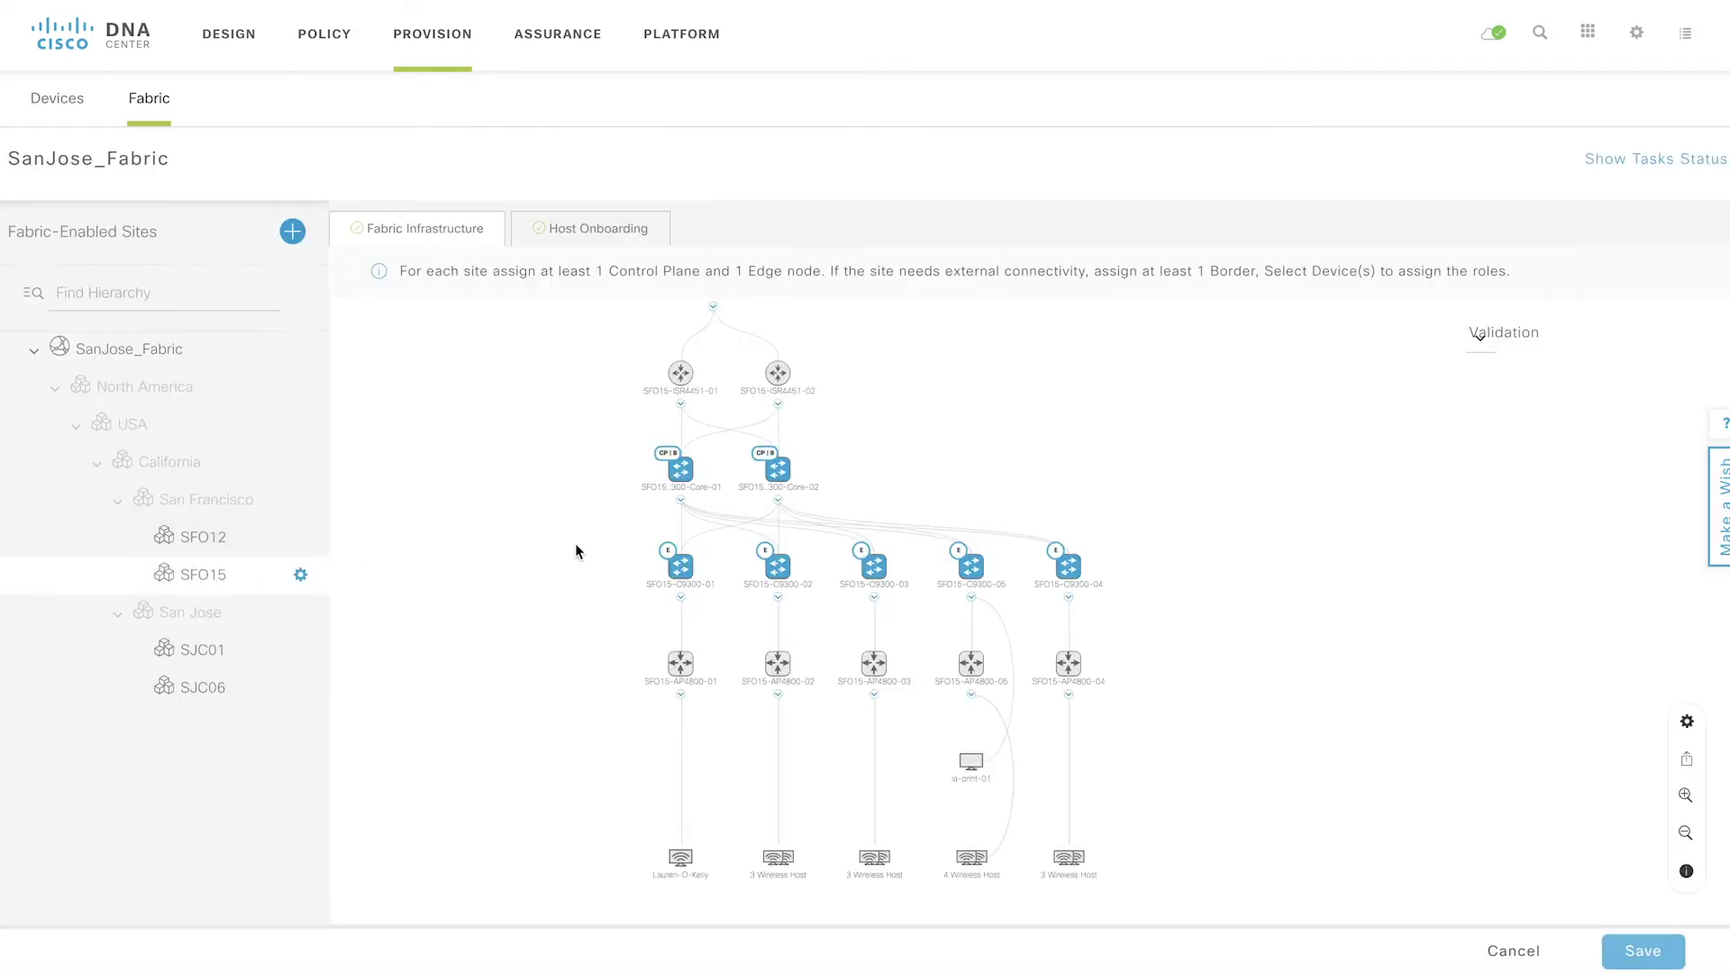
pyautogui.click(600, 229)
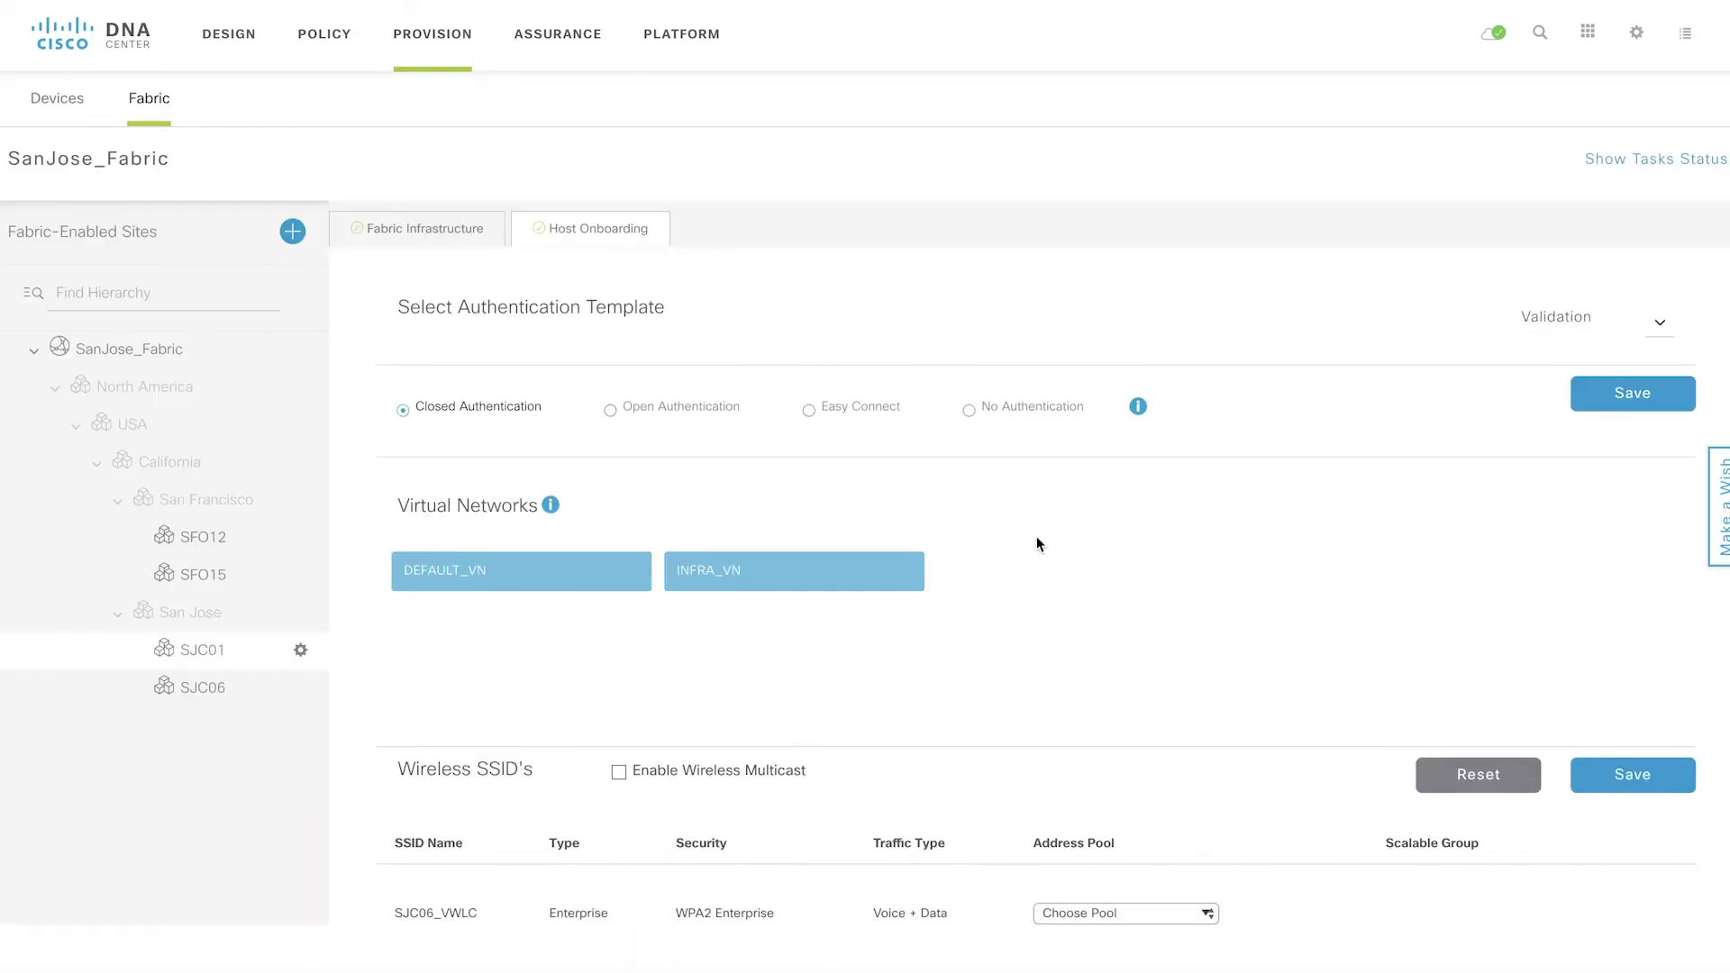
pyautogui.scroll(-1, 1036, 544)
pyautogui.scroll(-3, 1102, 584)
pyautogui.scroll(-2, 1103, 583)
pyautogui.click(1128, 502)
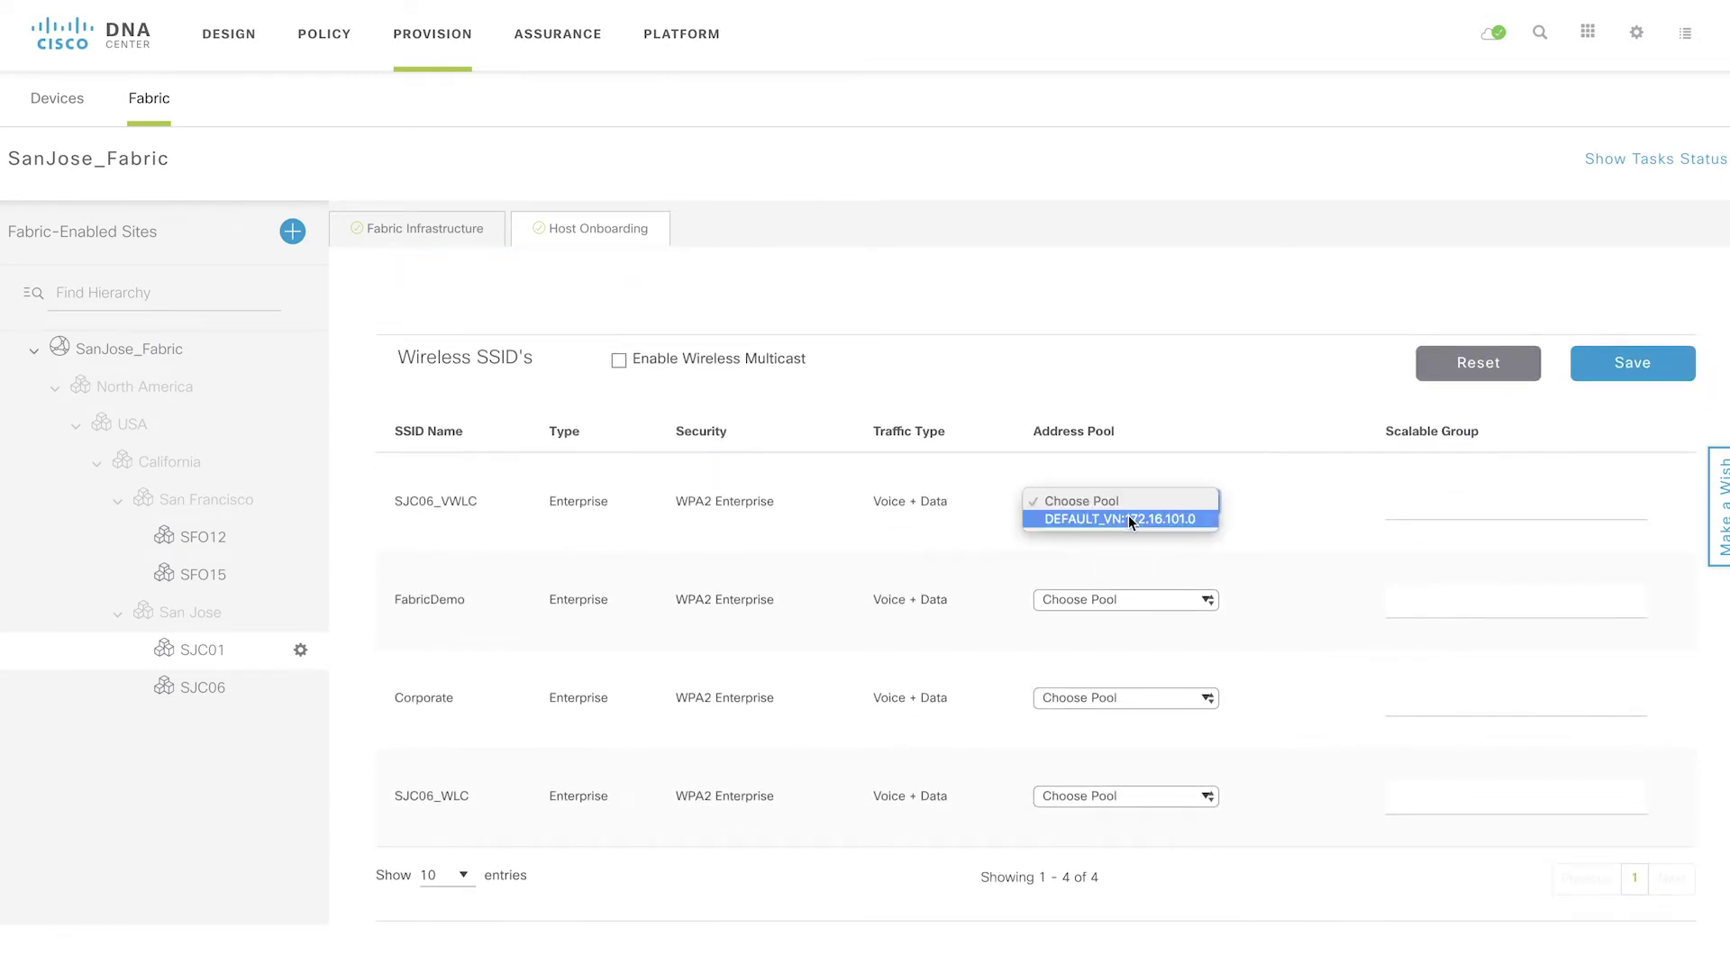
pyautogui.click(1129, 518)
pyautogui.moveTo(57, 99)
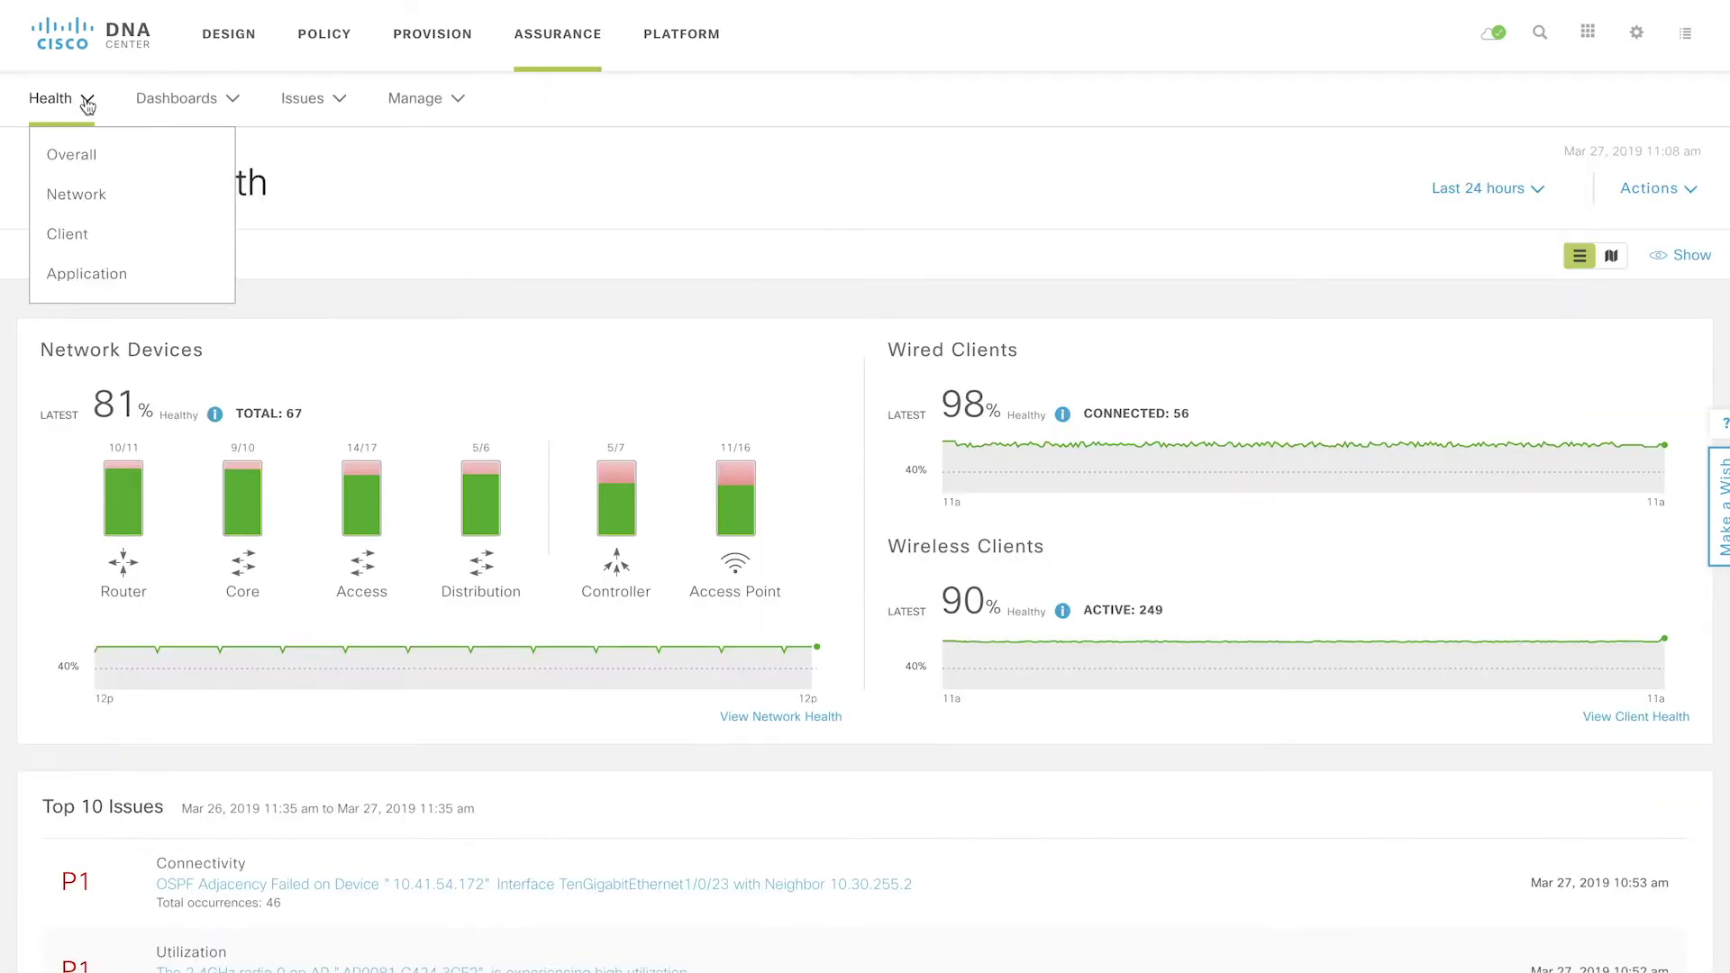
# Move from Client Health through Network Health to the Google Pixel C device's Client 360
pyautogui.click(68, 236)
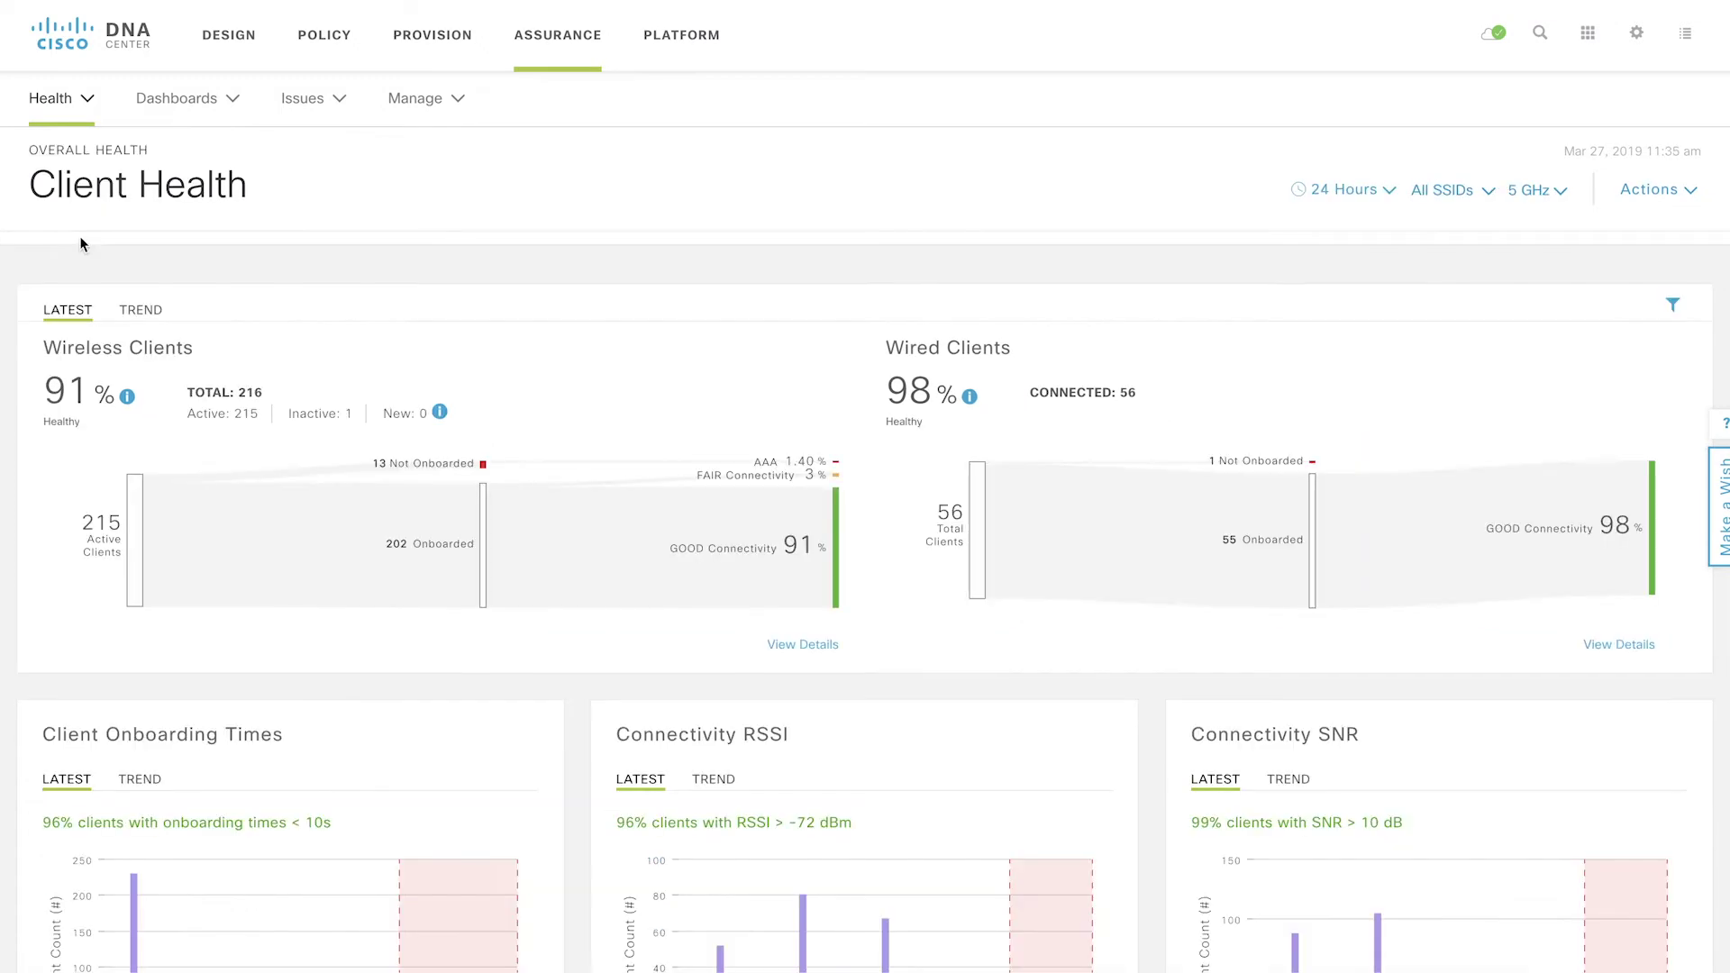
pyautogui.scroll(-3, 4, 386)
pyautogui.scroll(-3, 3, 386)
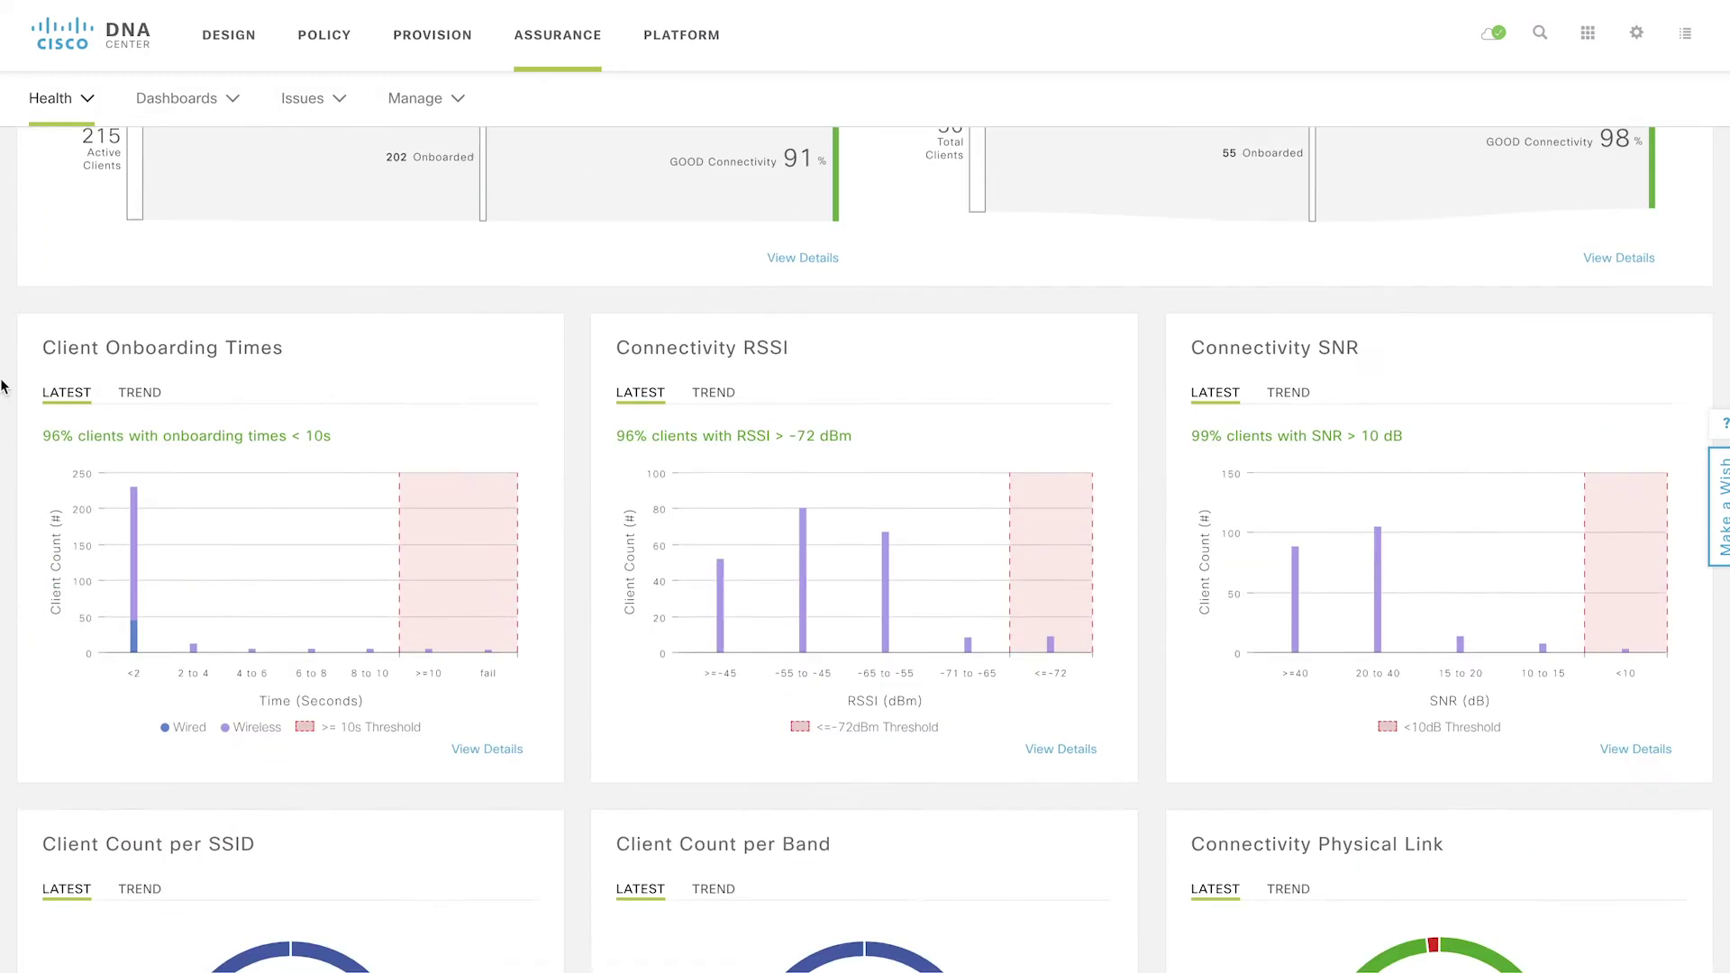
pyautogui.scroll(-4, 4, 387)
pyautogui.scroll(-5, 3, 388)
pyautogui.scroll(-2, 3, 386)
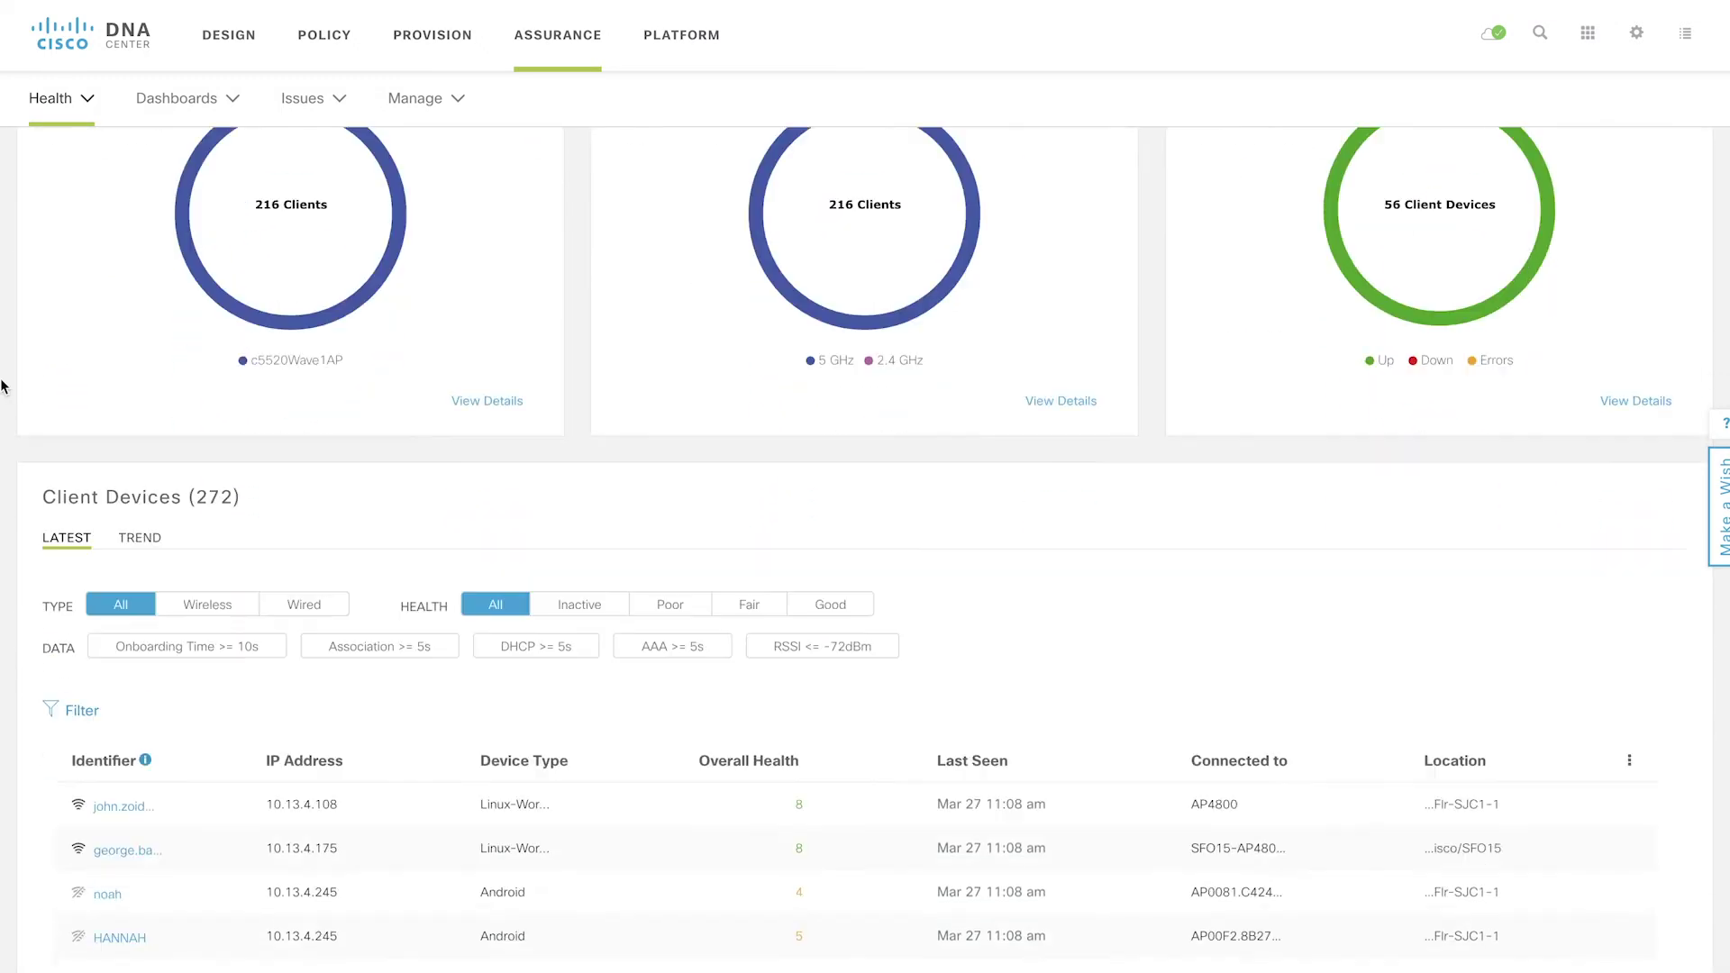
pyautogui.scroll(-3, 3, 387)
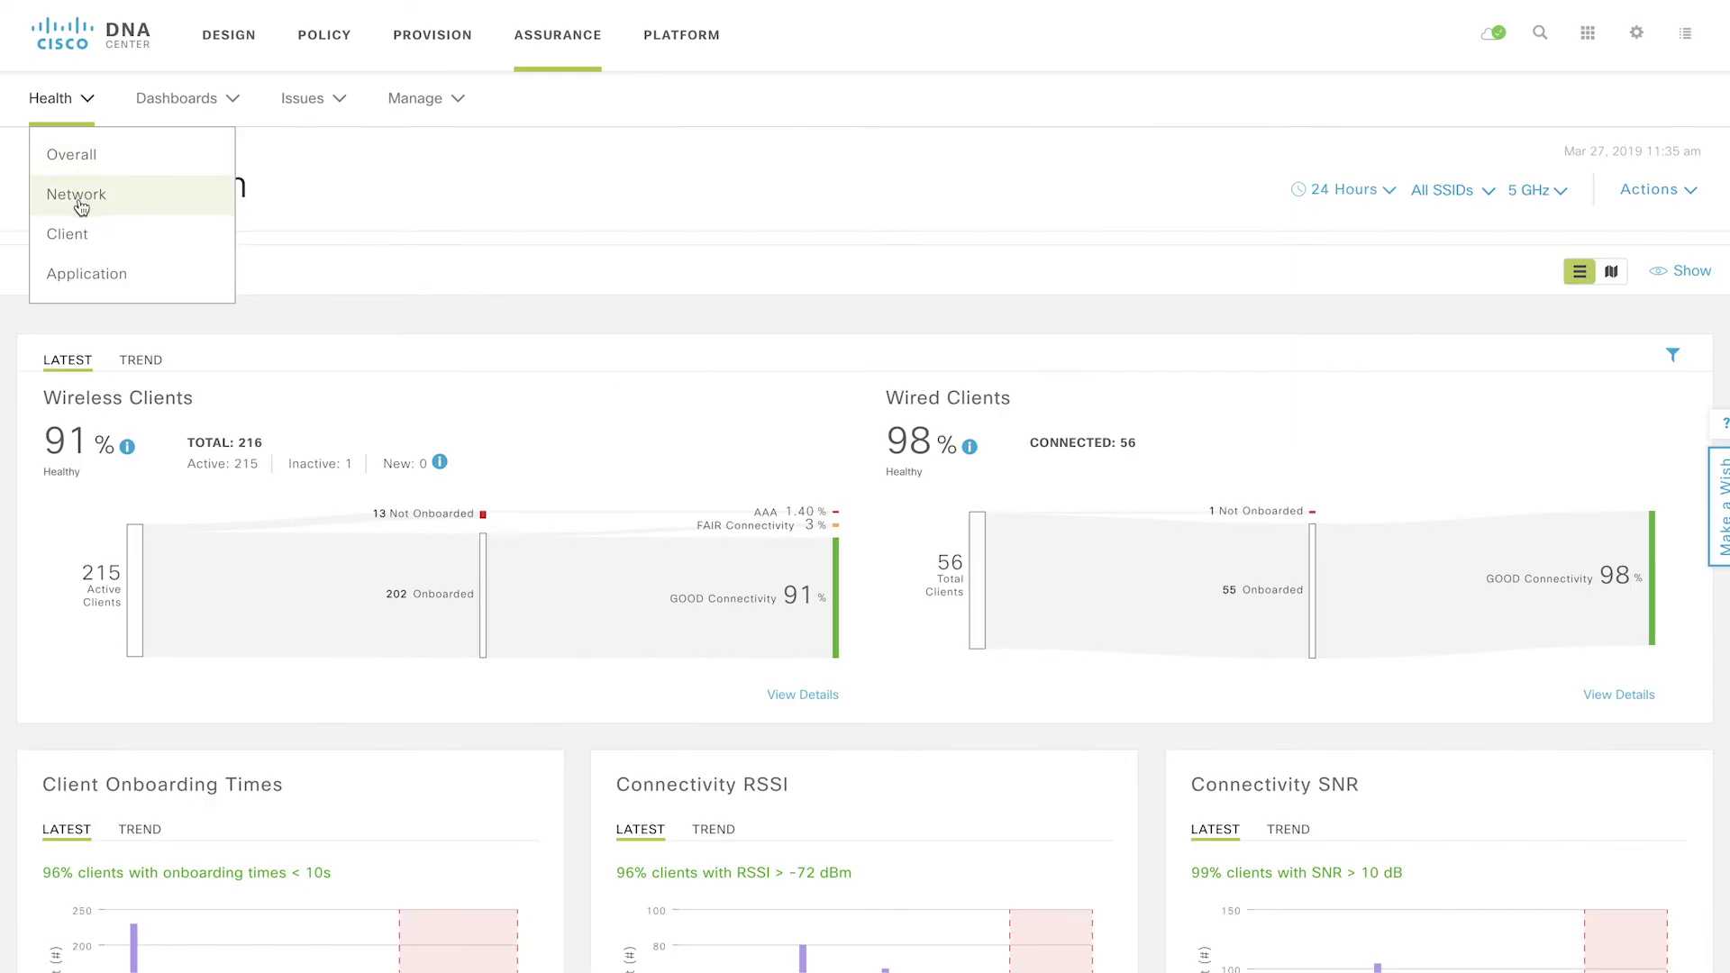
pyautogui.click(79, 207)
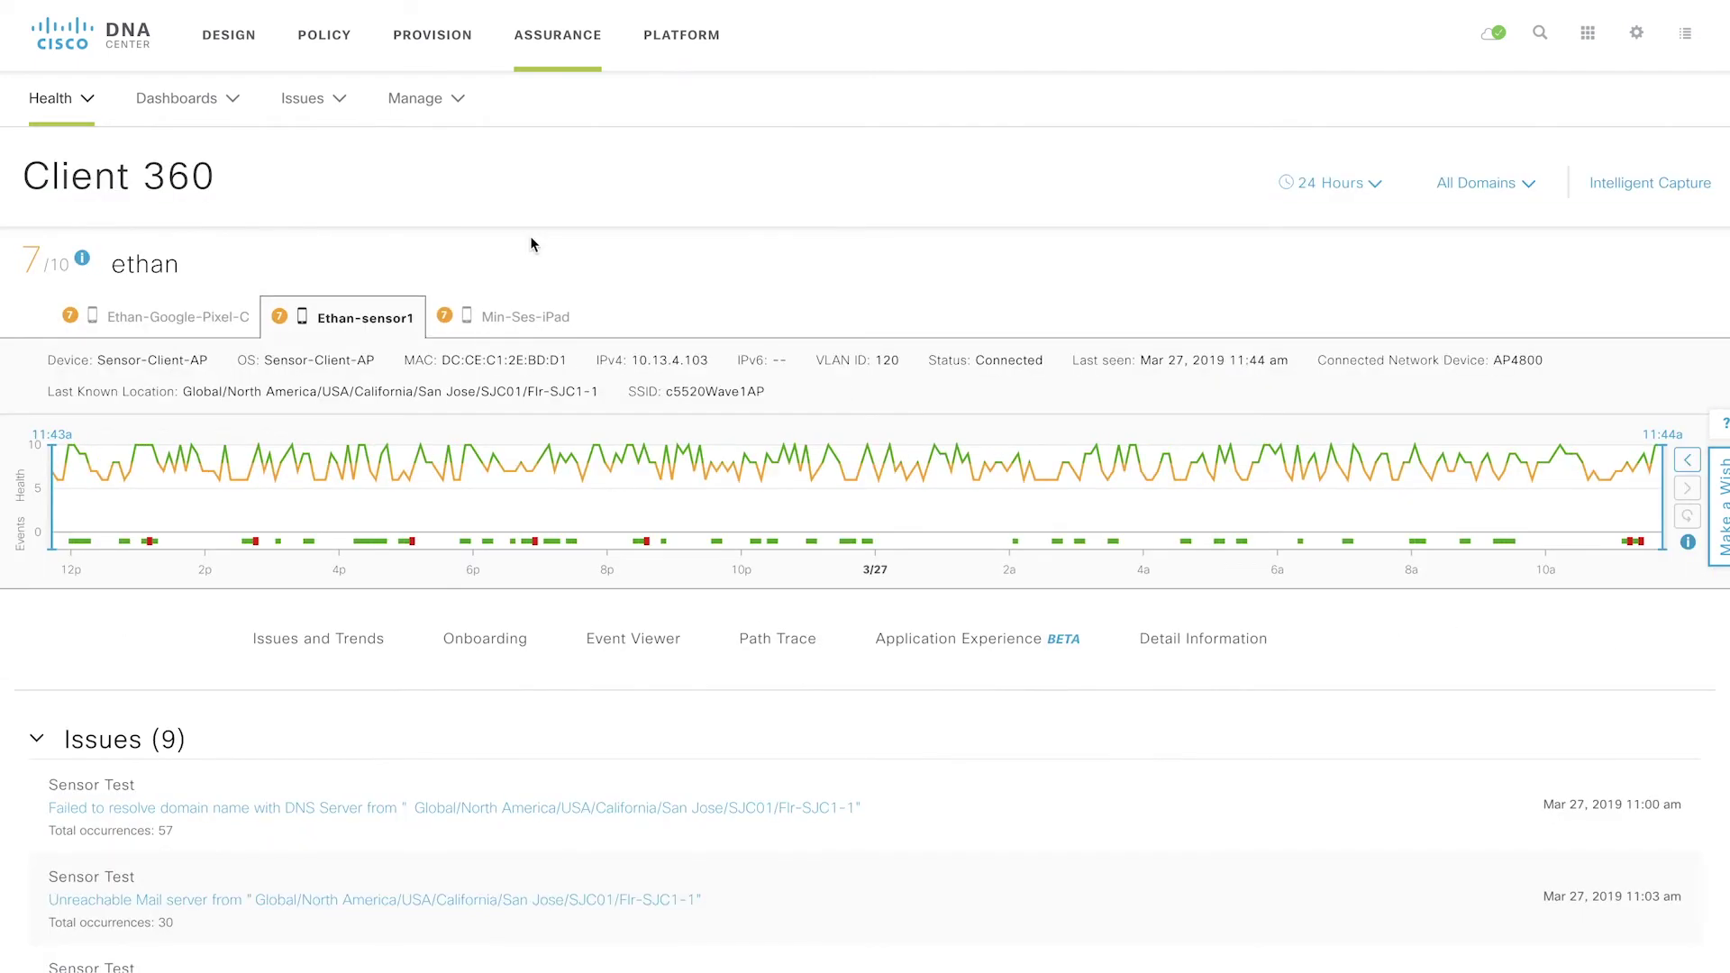
pyautogui.click(538, 317)
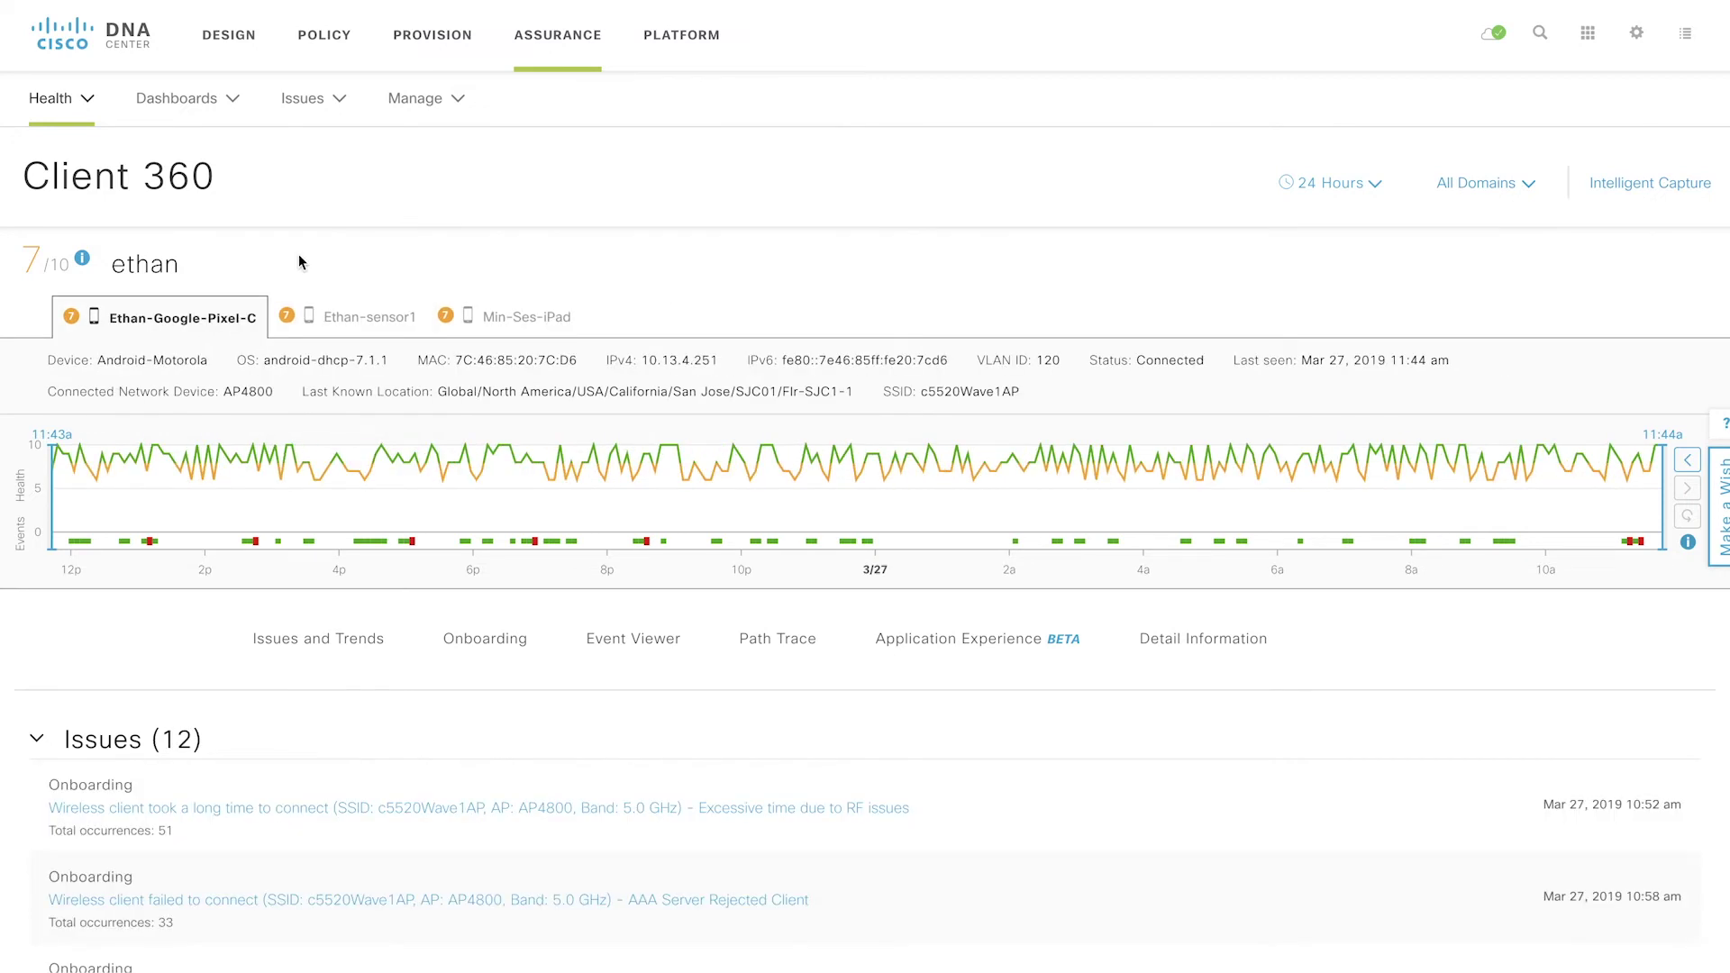
# Change the Client 360 time range from 24 Hours to 7 Days
pyautogui.click(1379, 188)
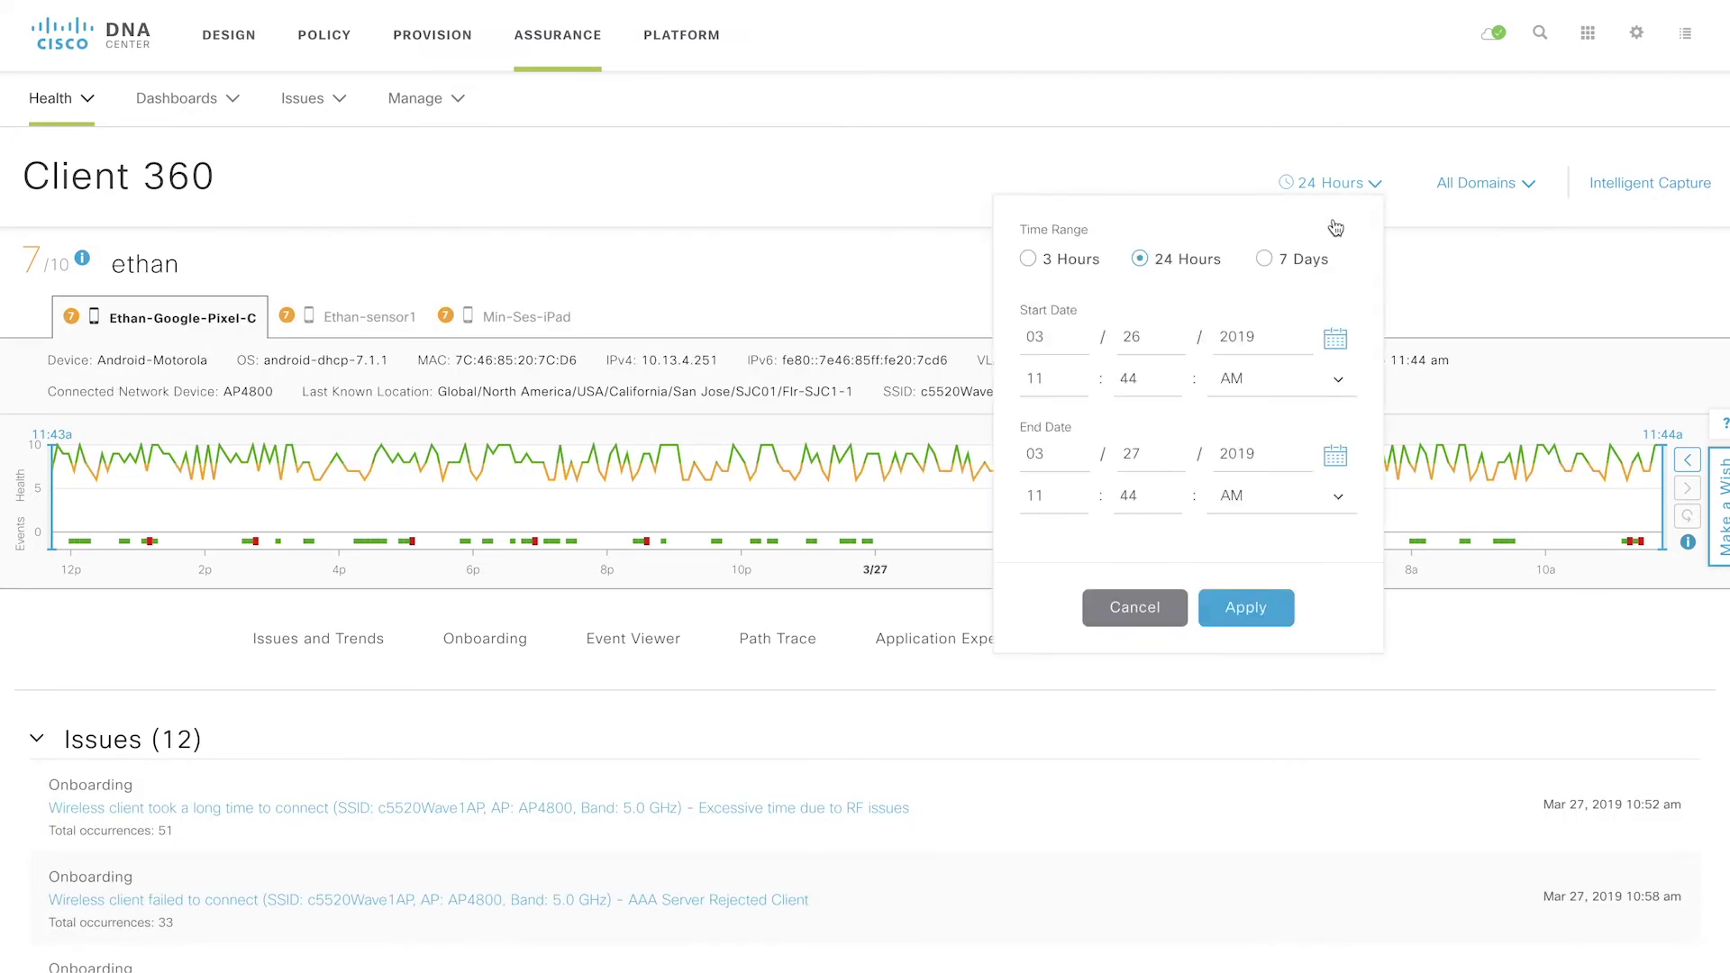
pyautogui.click(1265, 260)
pyautogui.click(1254, 601)
pyautogui.moveTo(498, 487); pyautogui.dragTo(69, 489)
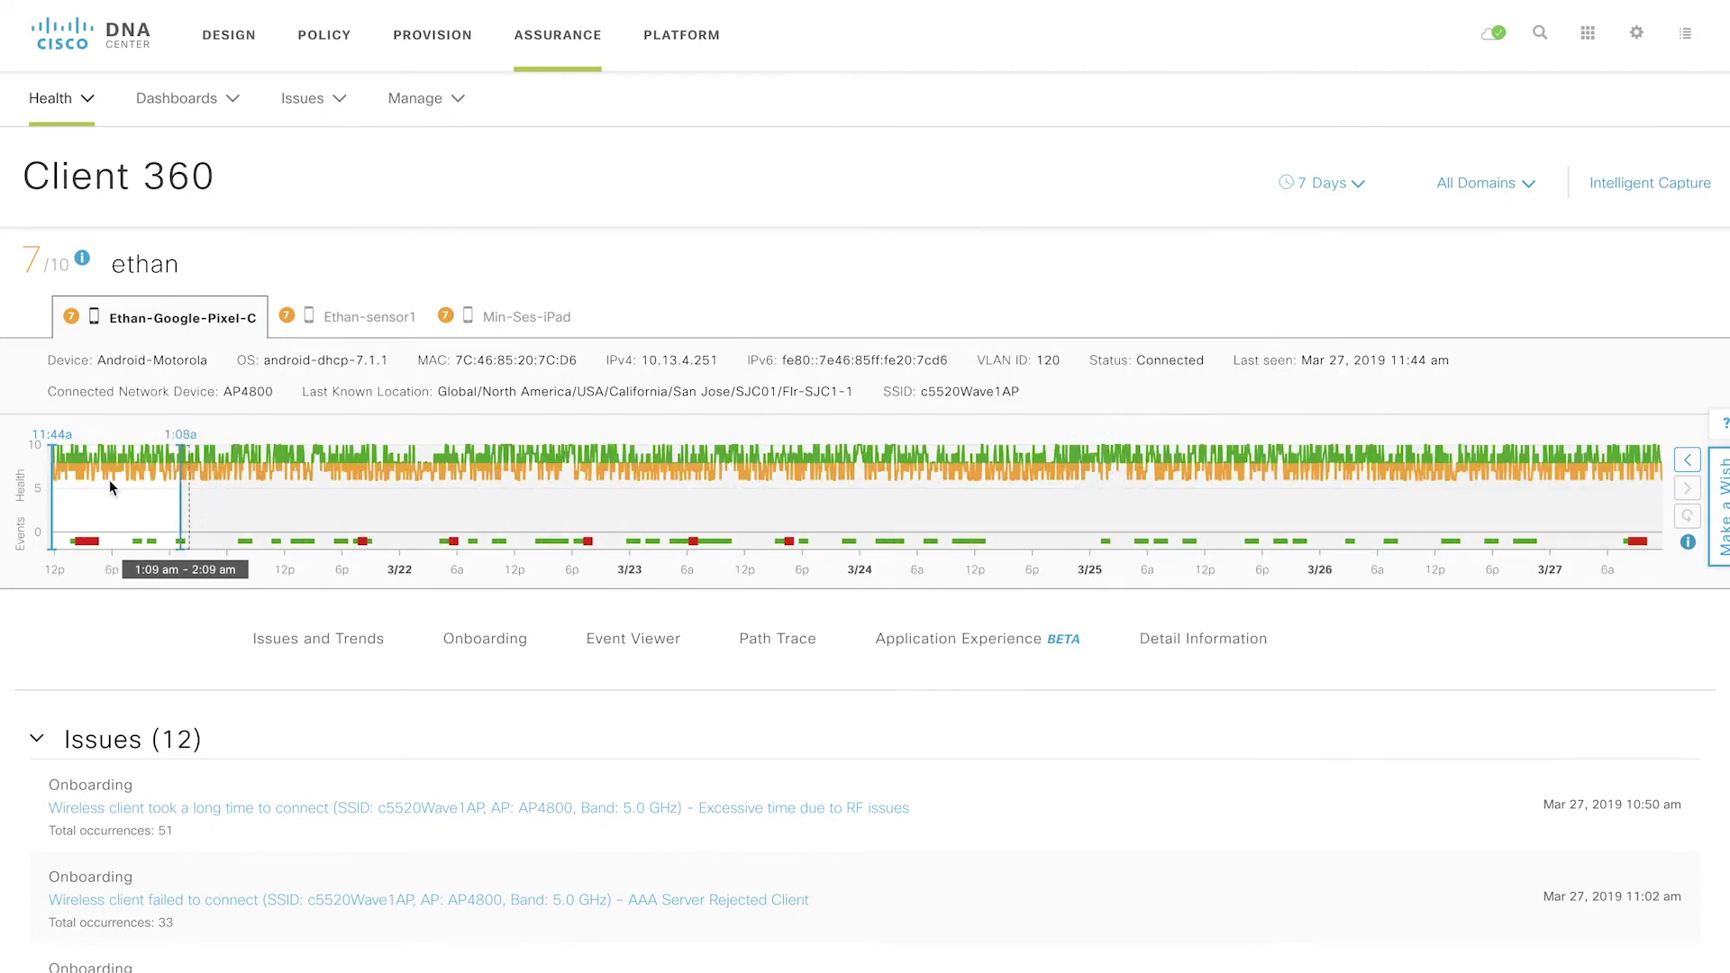
pyautogui.scroll(-3, 654, 740)
pyautogui.scroll(-2, 653, 740)
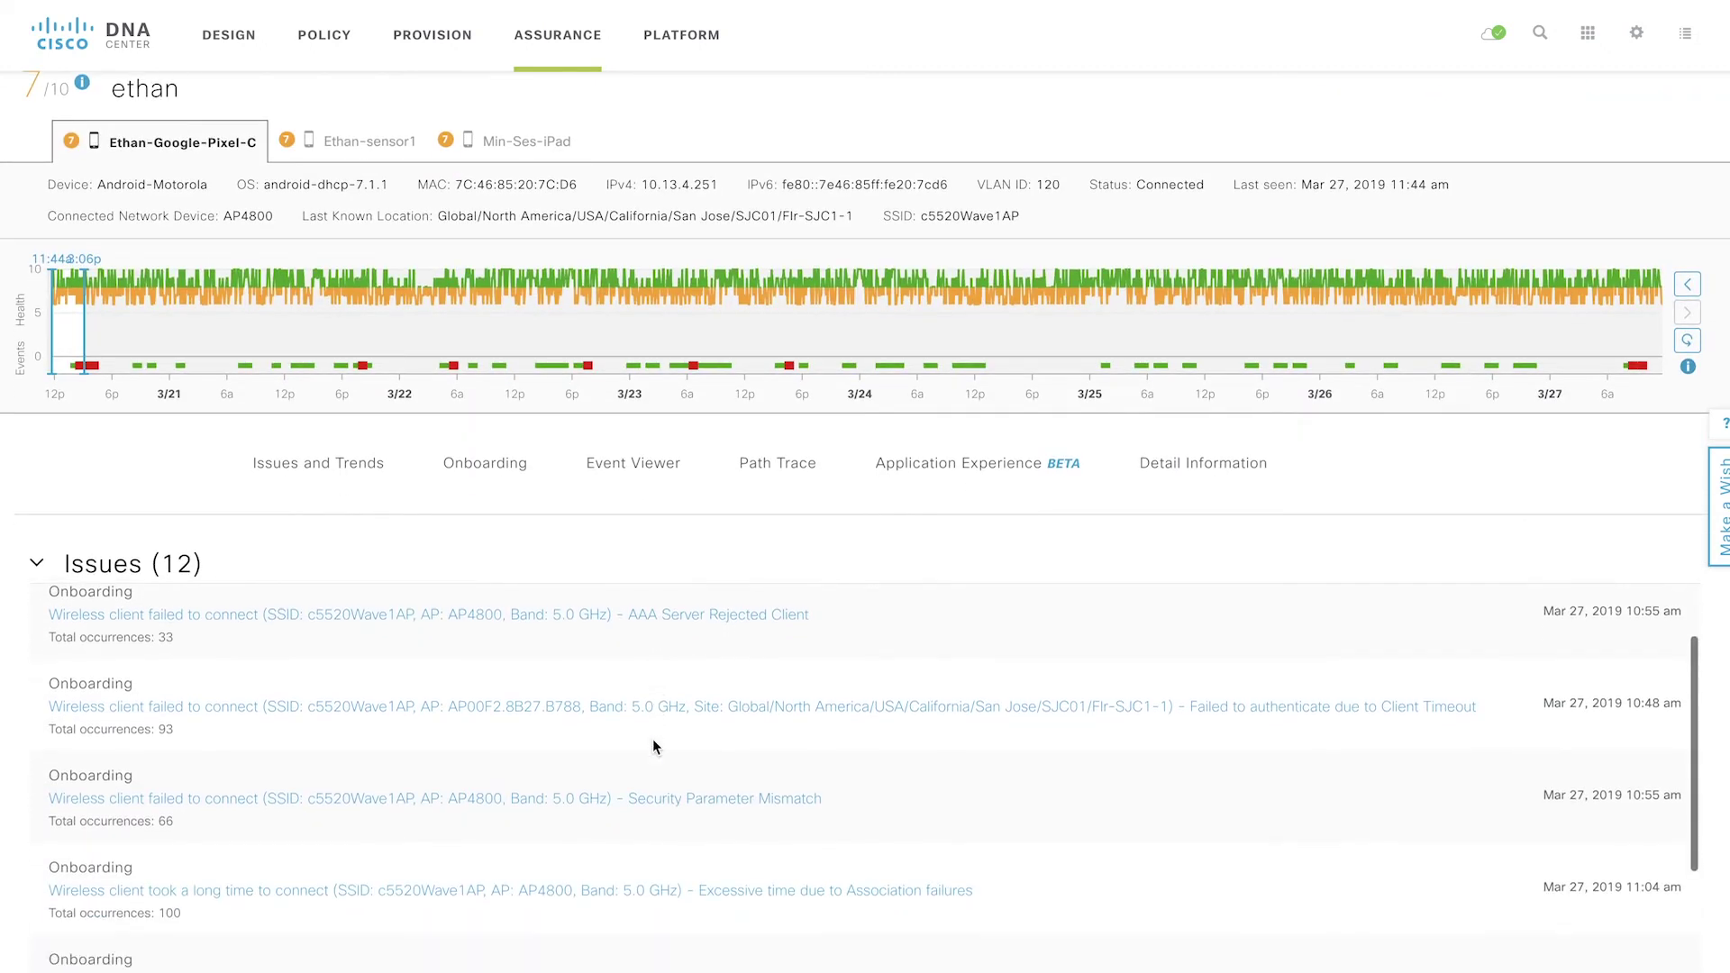
pyautogui.scroll(-2, 653, 740)
pyautogui.scroll(-2, 652, 739)
pyautogui.scroll(-2, 654, 740)
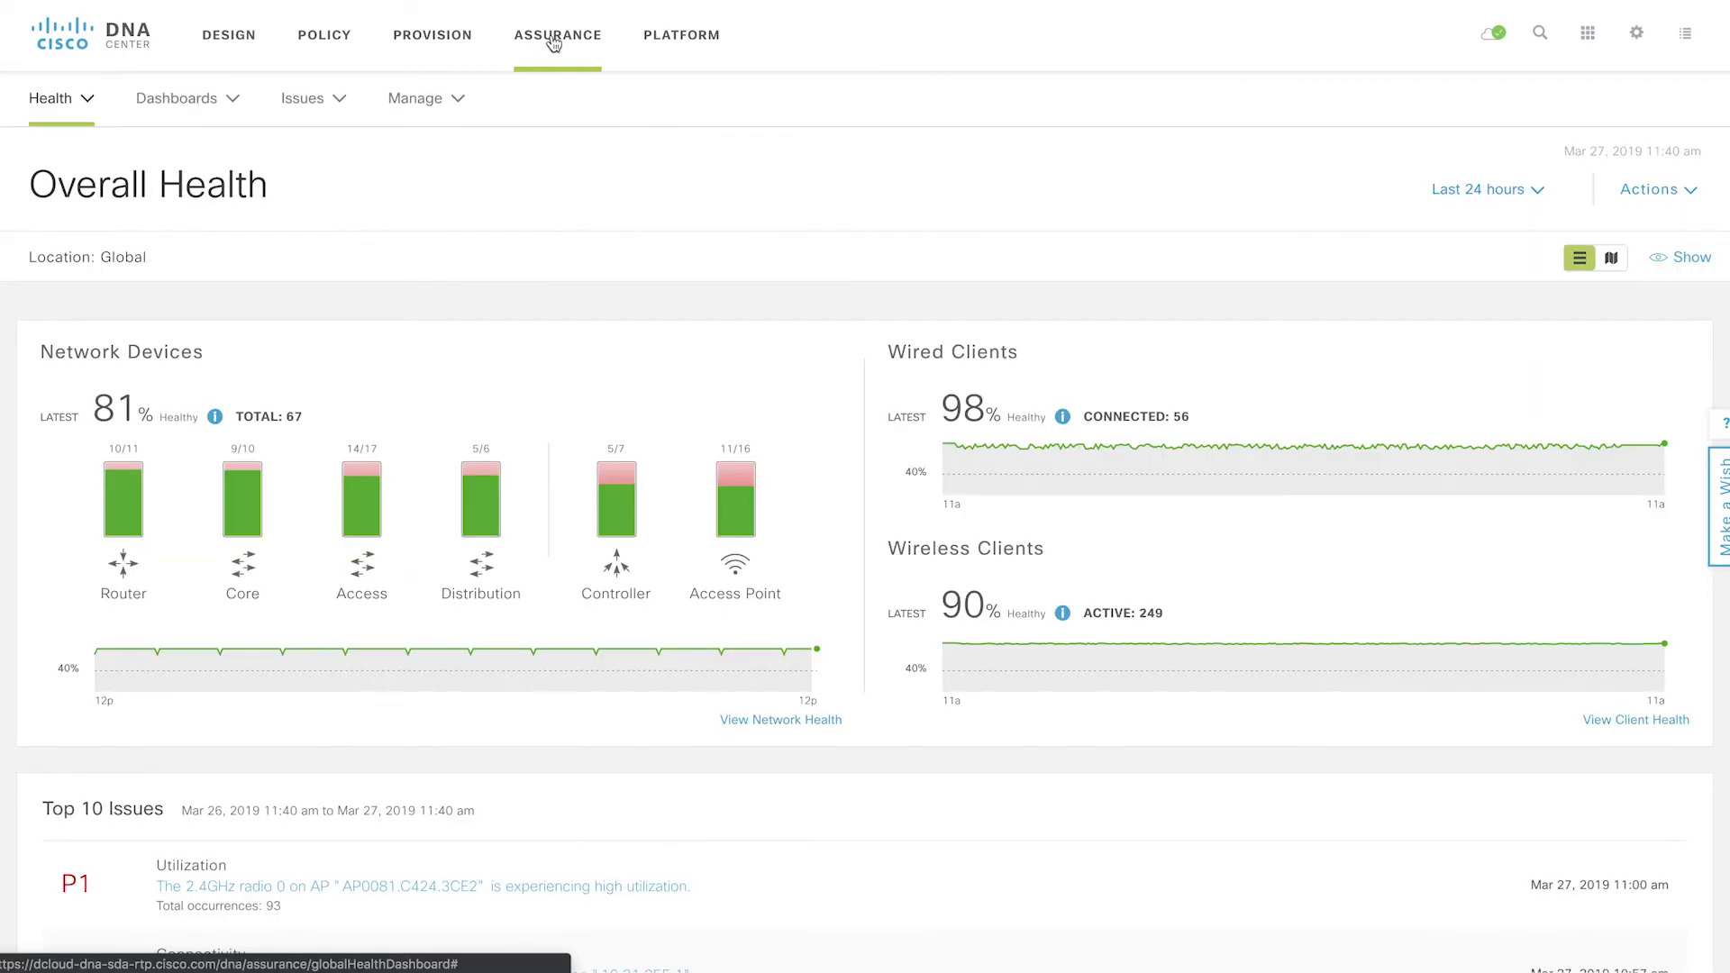
pyautogui.scroll(-3, 874, 678)
pyautogui.scroll(-1, 875, 687)
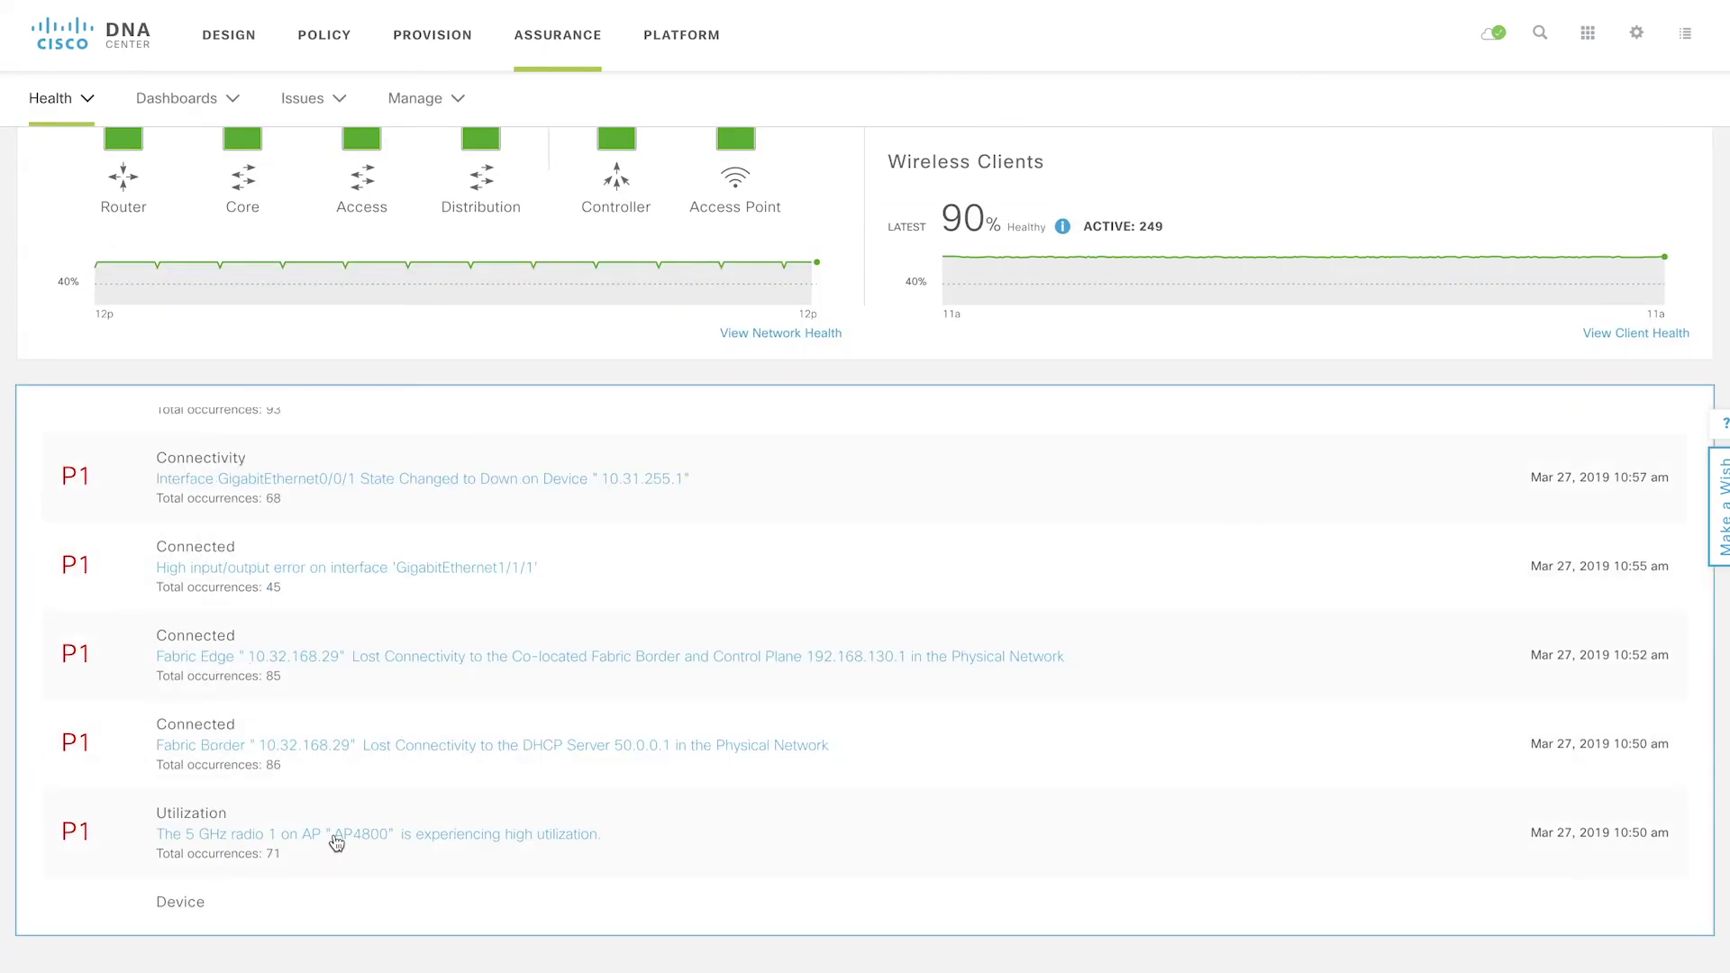
# Run the CleanAir check on AP4800's 5 GHz high-utilization issue, then return to Assurance
pyautogui.click(335, 838)
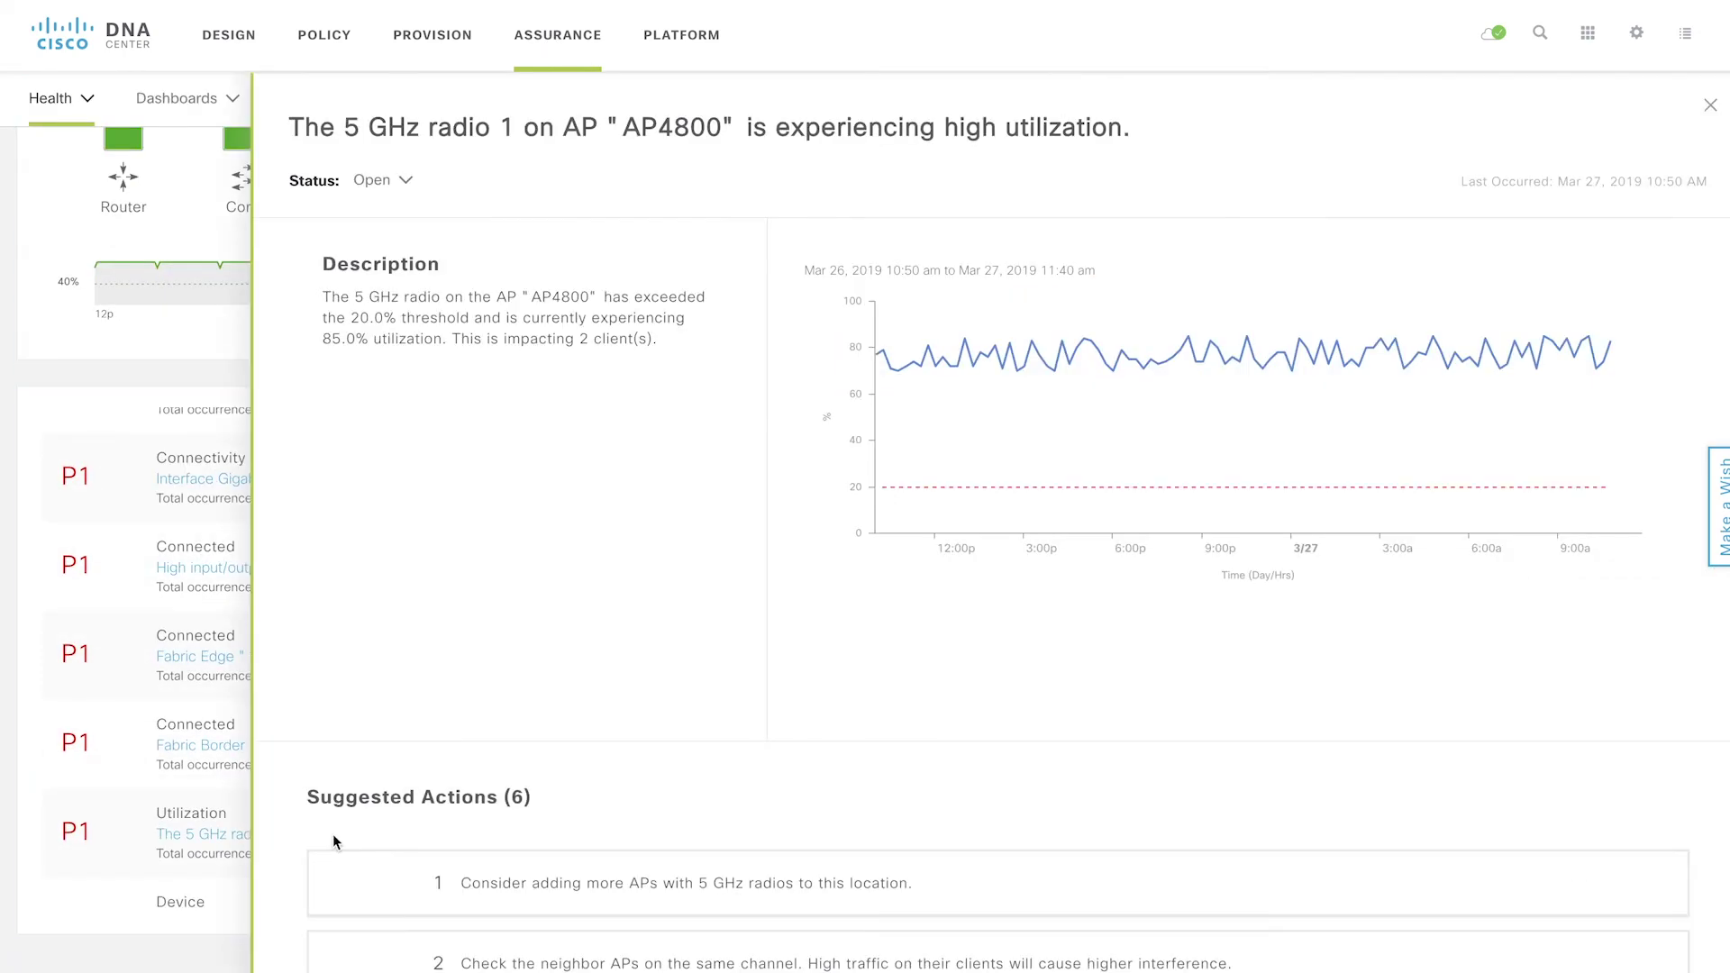
pyautogui.scroll(-1, 332, 835)
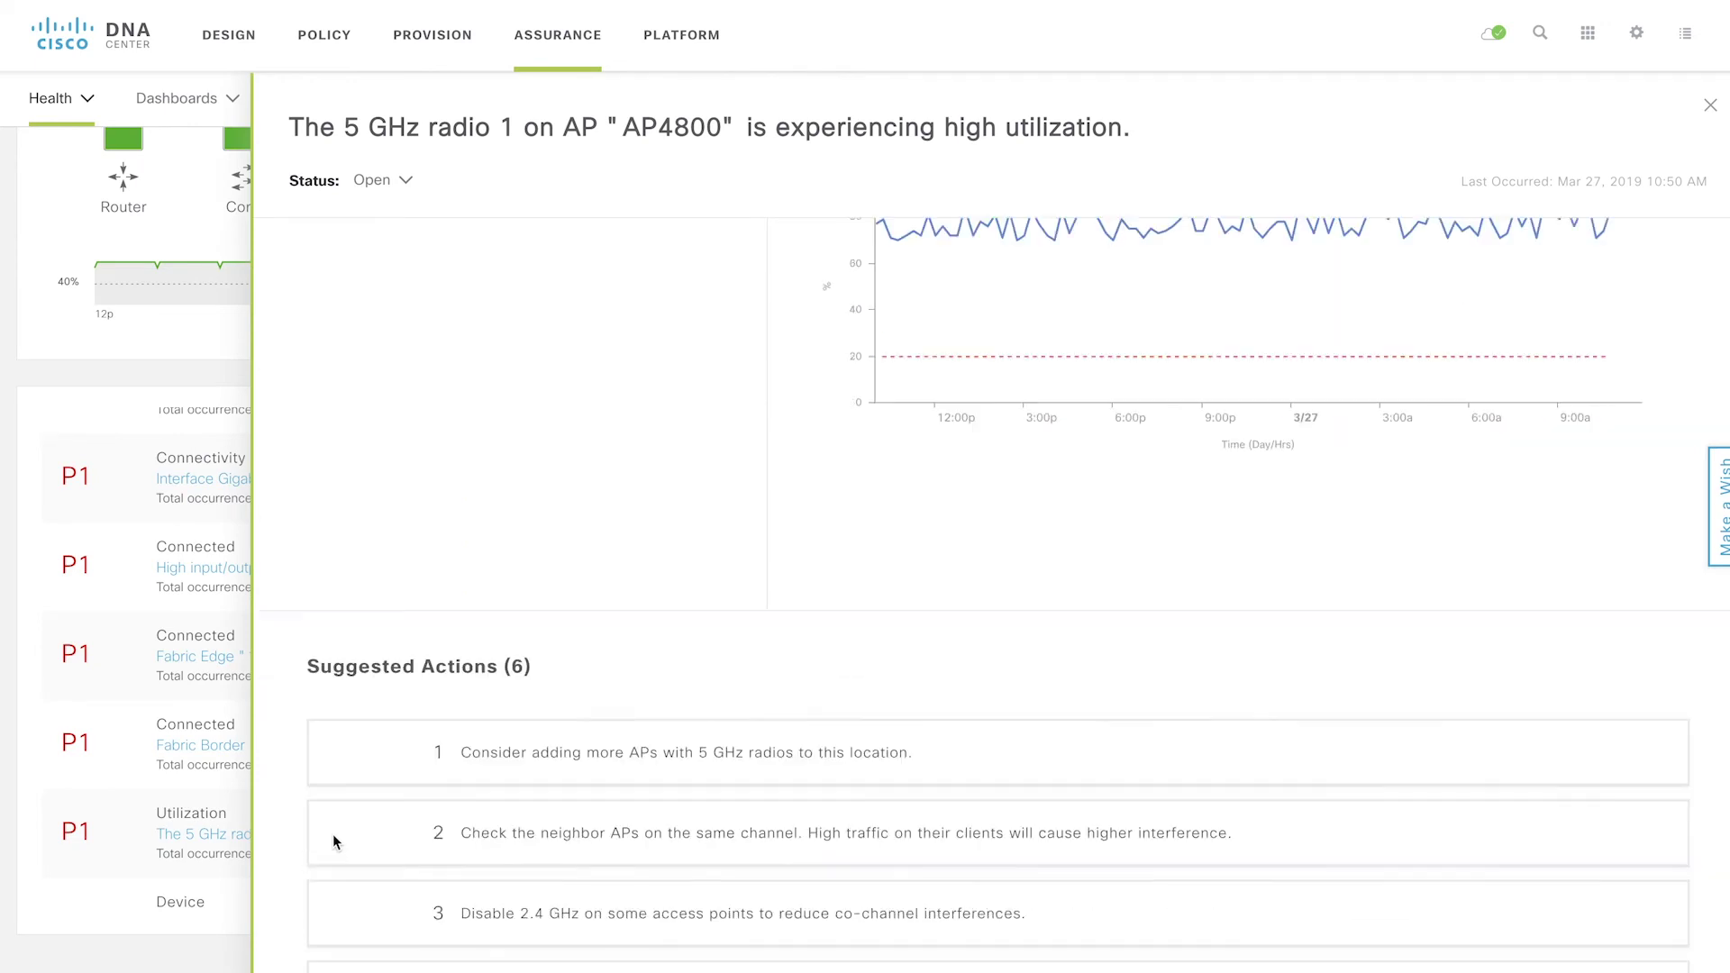
pyautogui.scroll(-2, 332, 833)
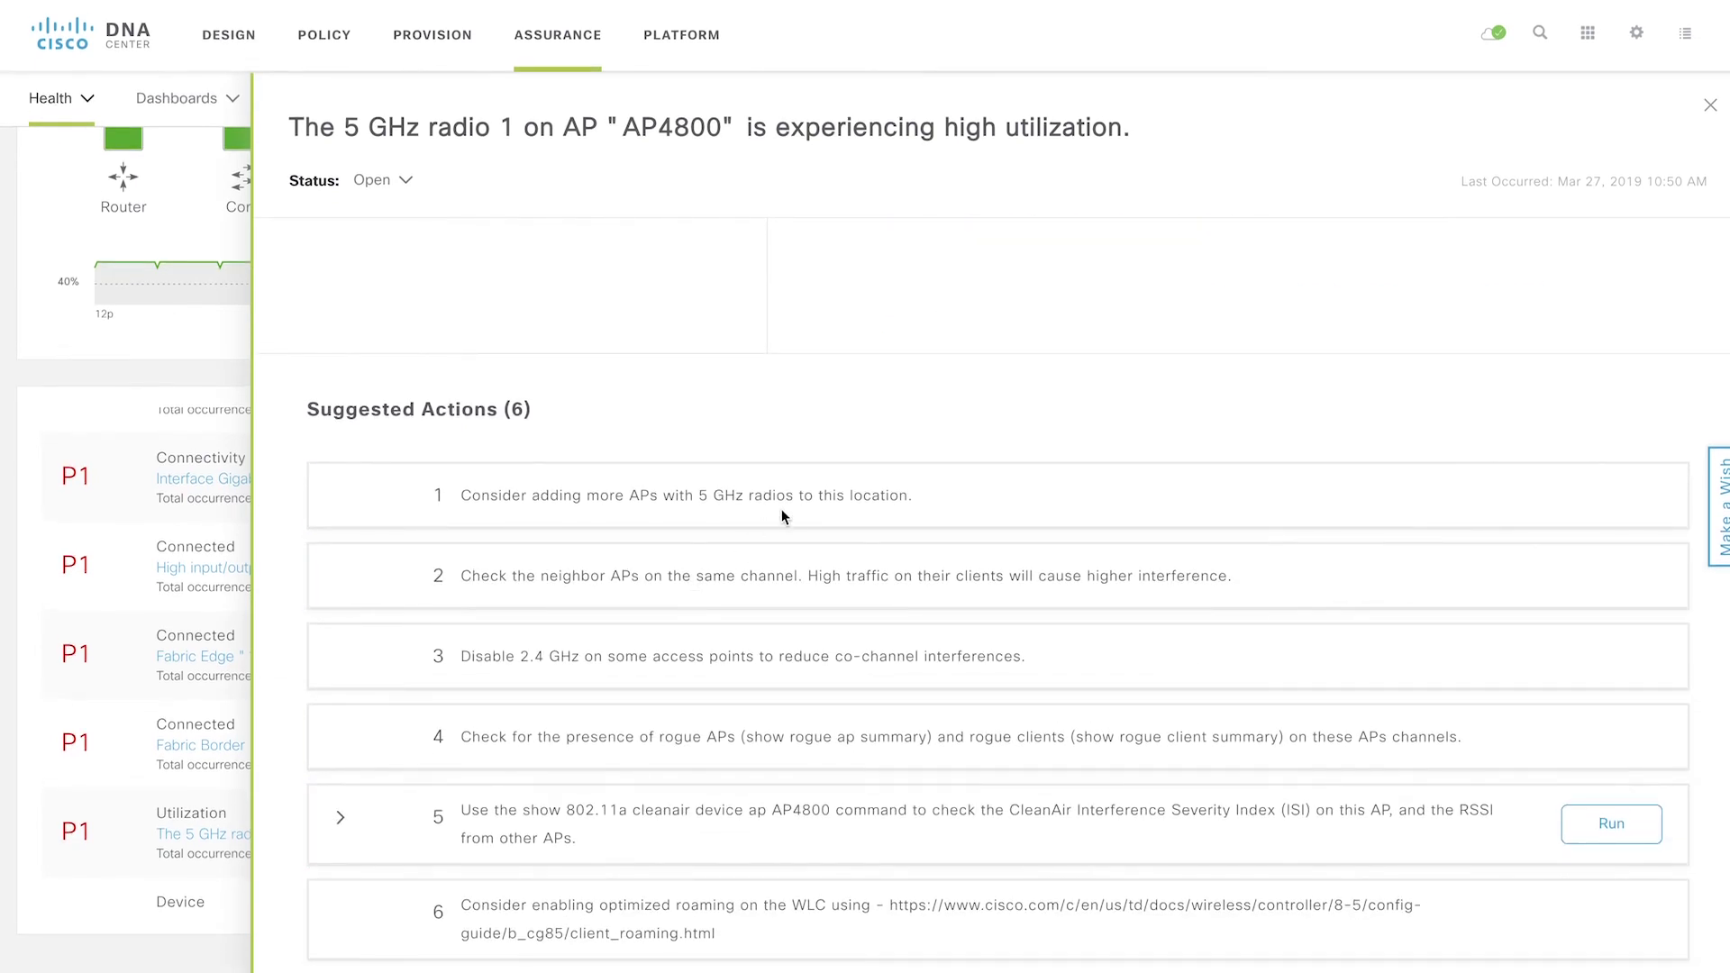
pyautogui.click(1609, 820)
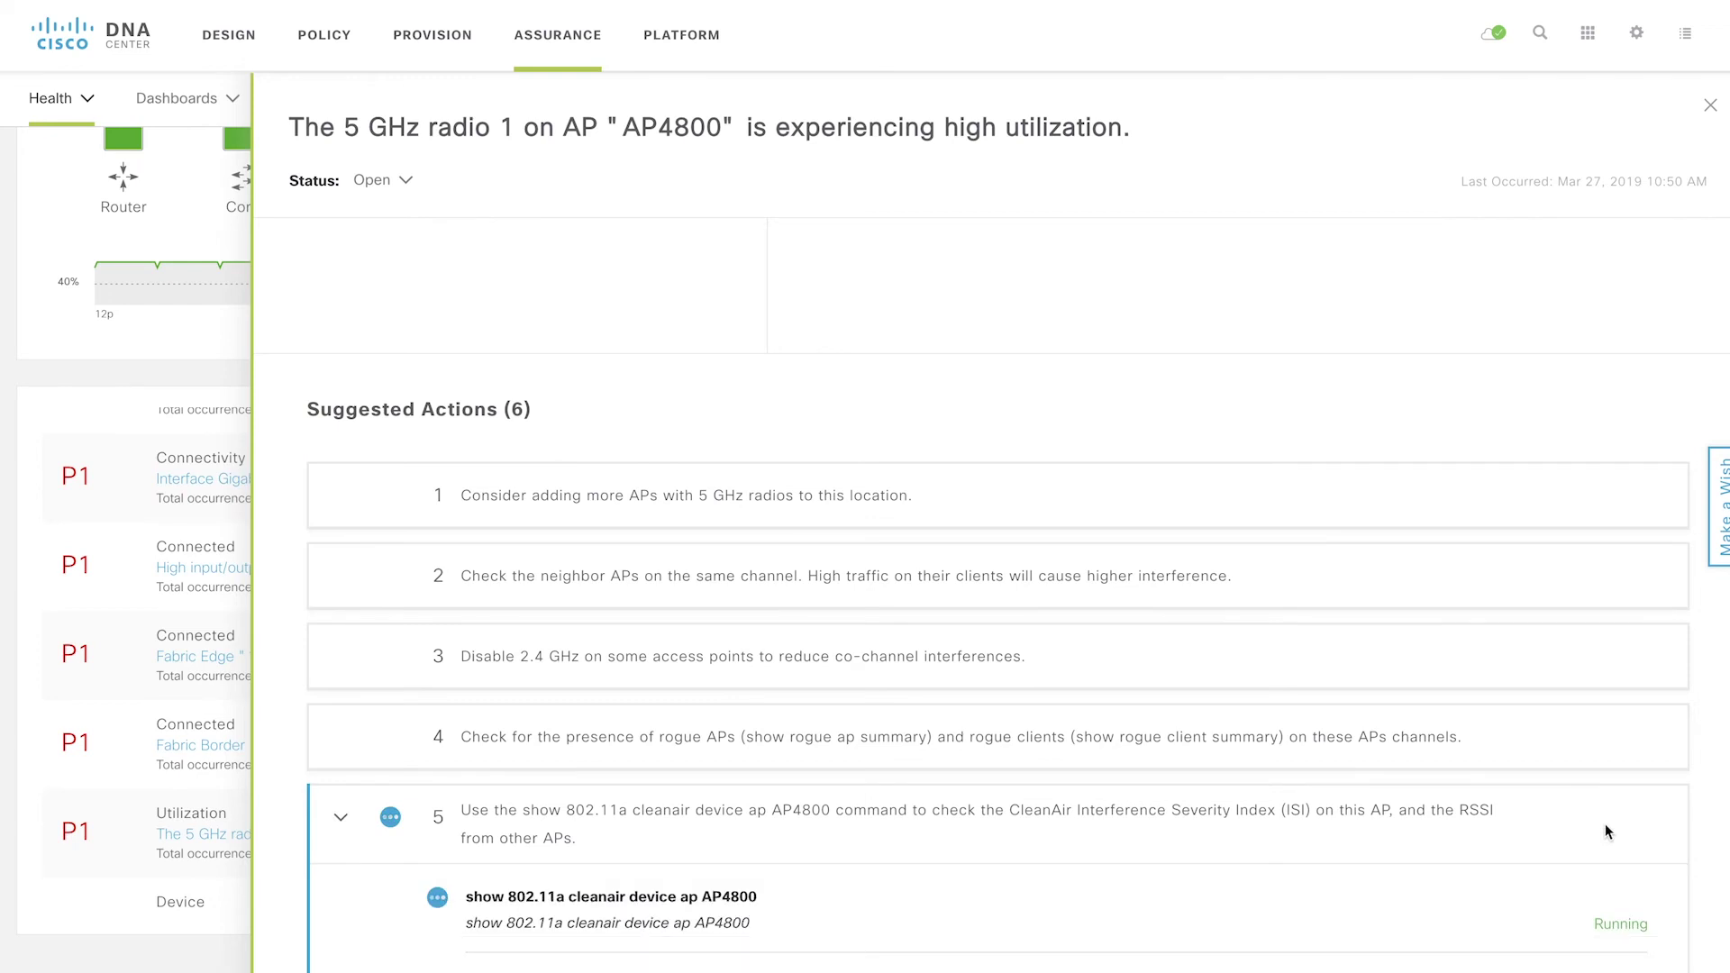
pyautogui.scroll(-1, 1605, 824)
pyautogui.scroll(-1, 1605, 824)
pyautogui.scroll(-1, 1606, 826)
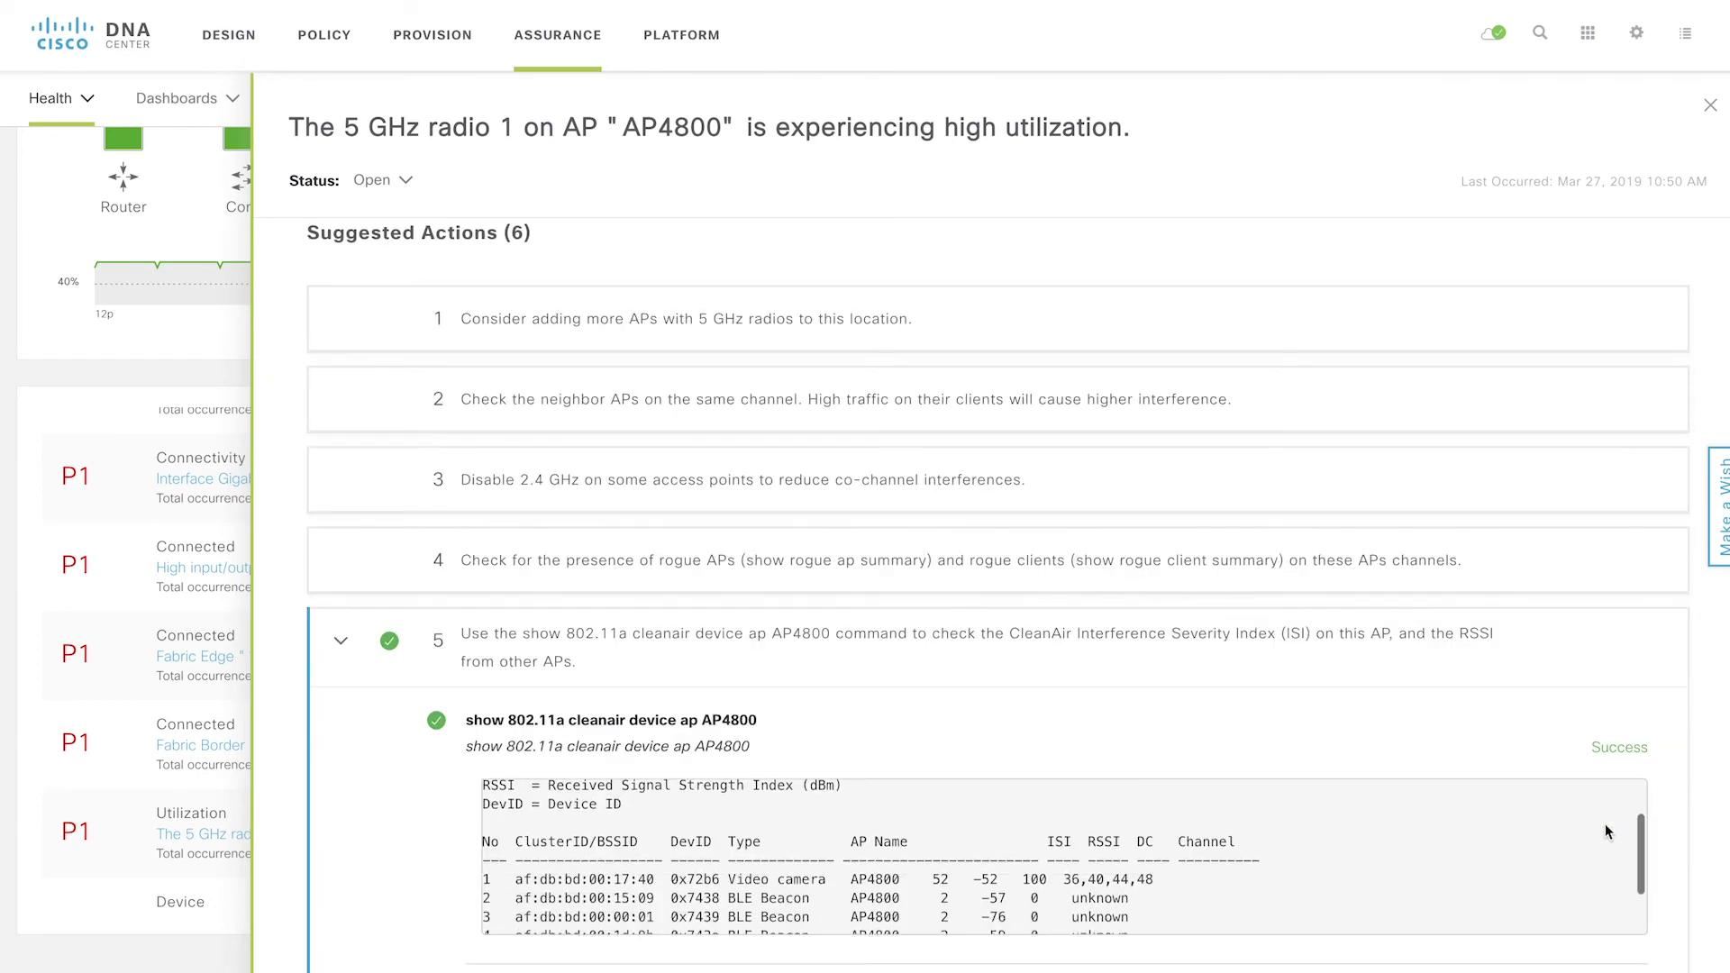
pyautogui.scroll(-1, 1605, 827)
pyautogui.scroll(-1, 1605, 826)
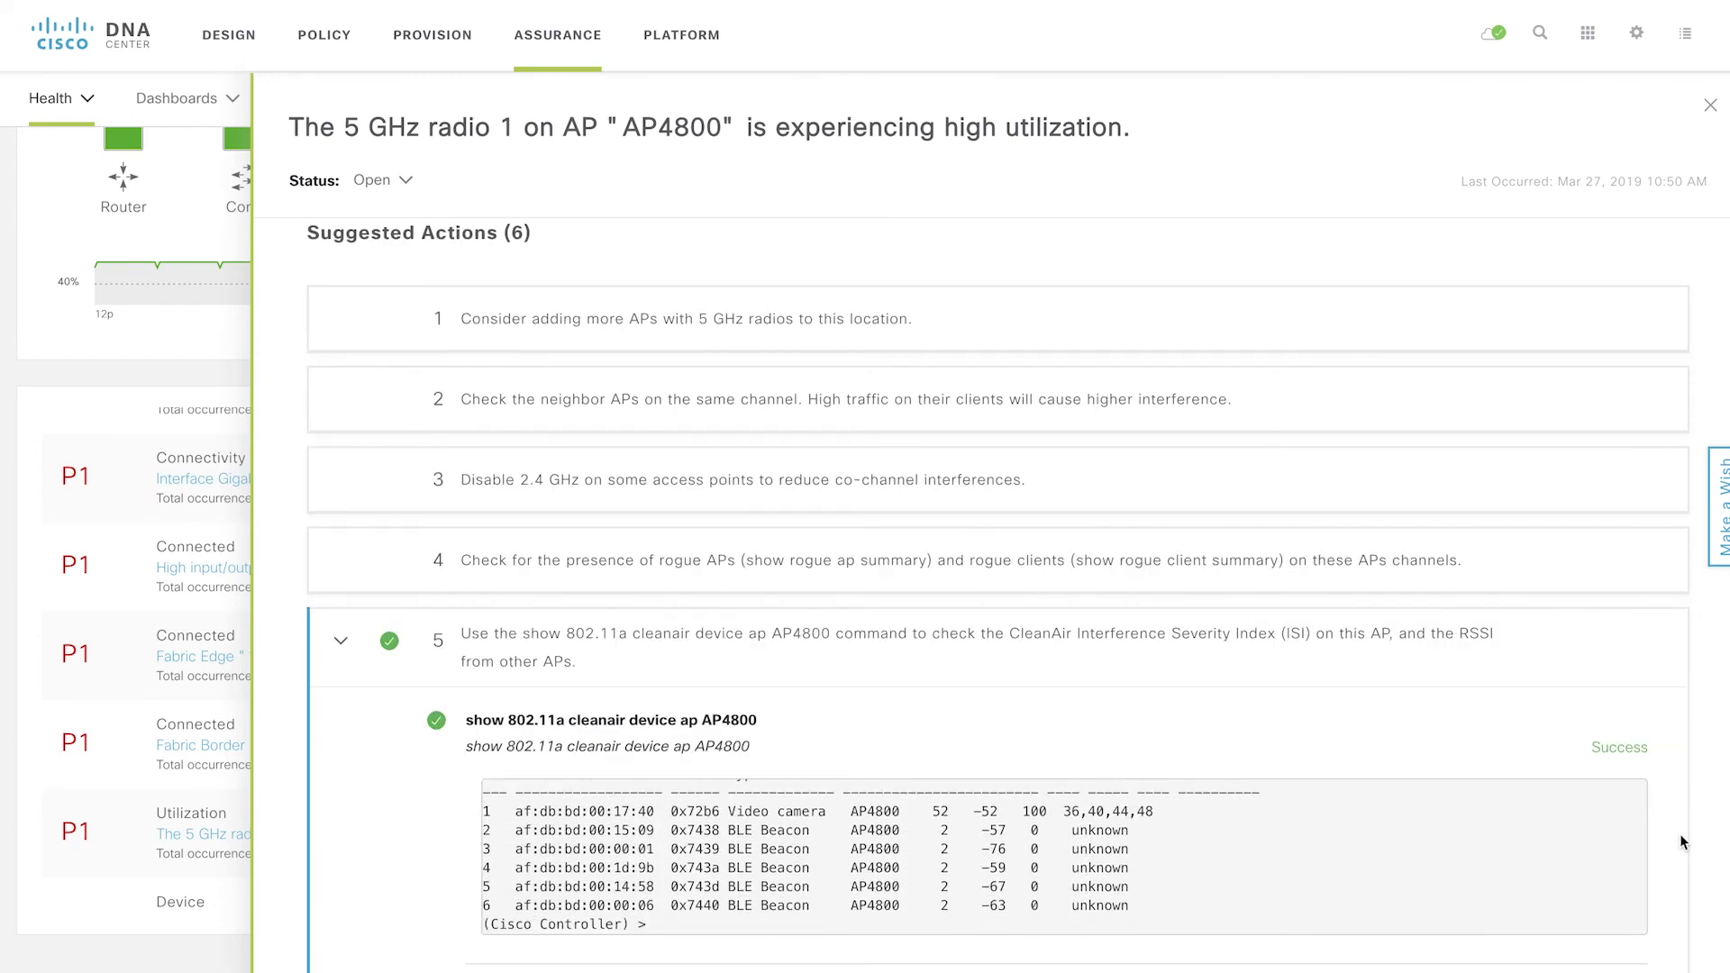
pyautogui.scroll(-1, 1682, 837)
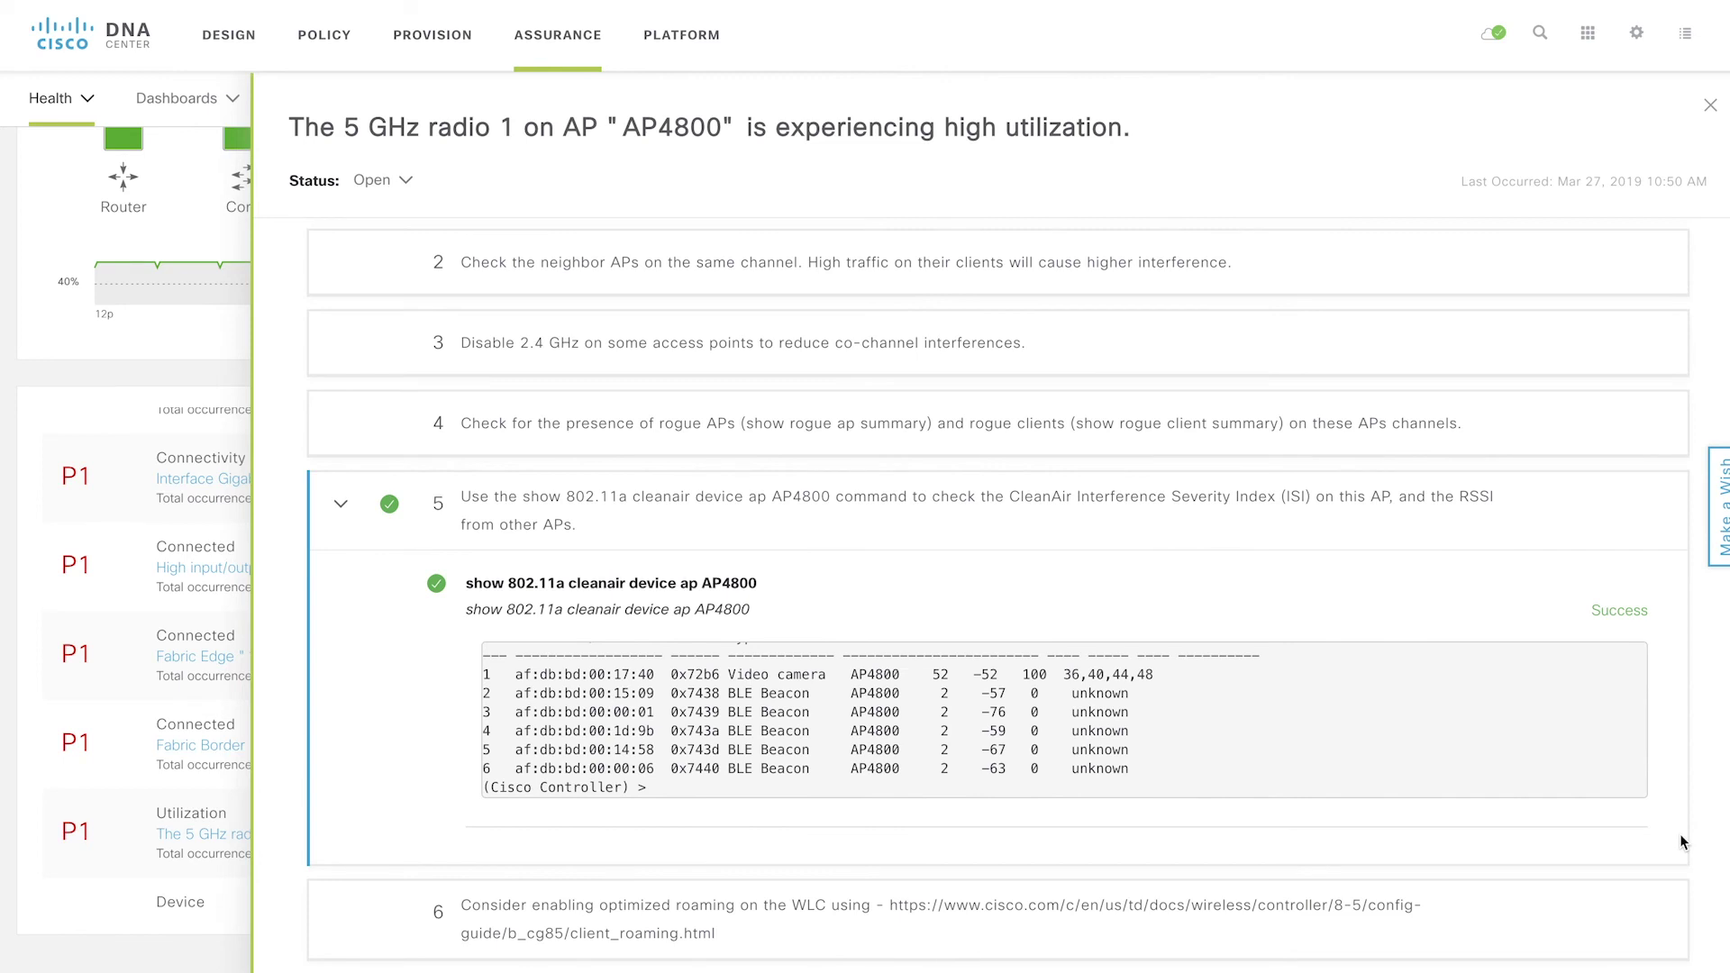
pyautogui.click(554, 39)
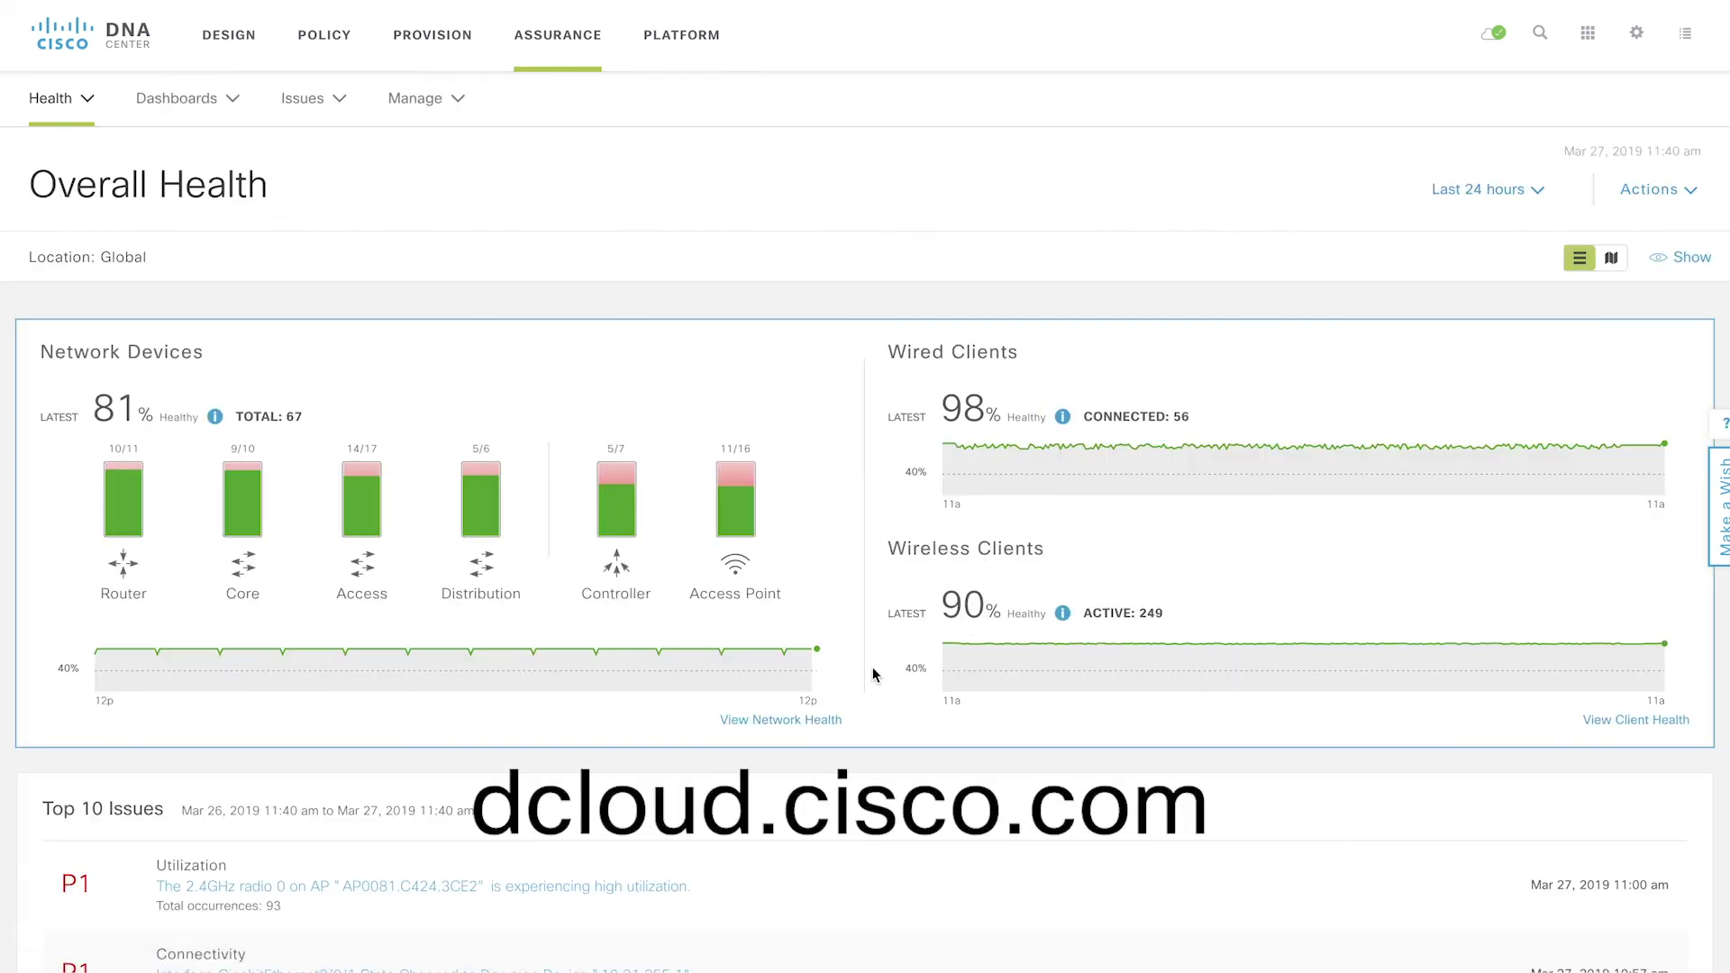
pyautogui.scroll(-2, 874, 685)
pyautogui.scroll(-1, 873, 686)
pyautogui.scroll(-2, 874, 686)
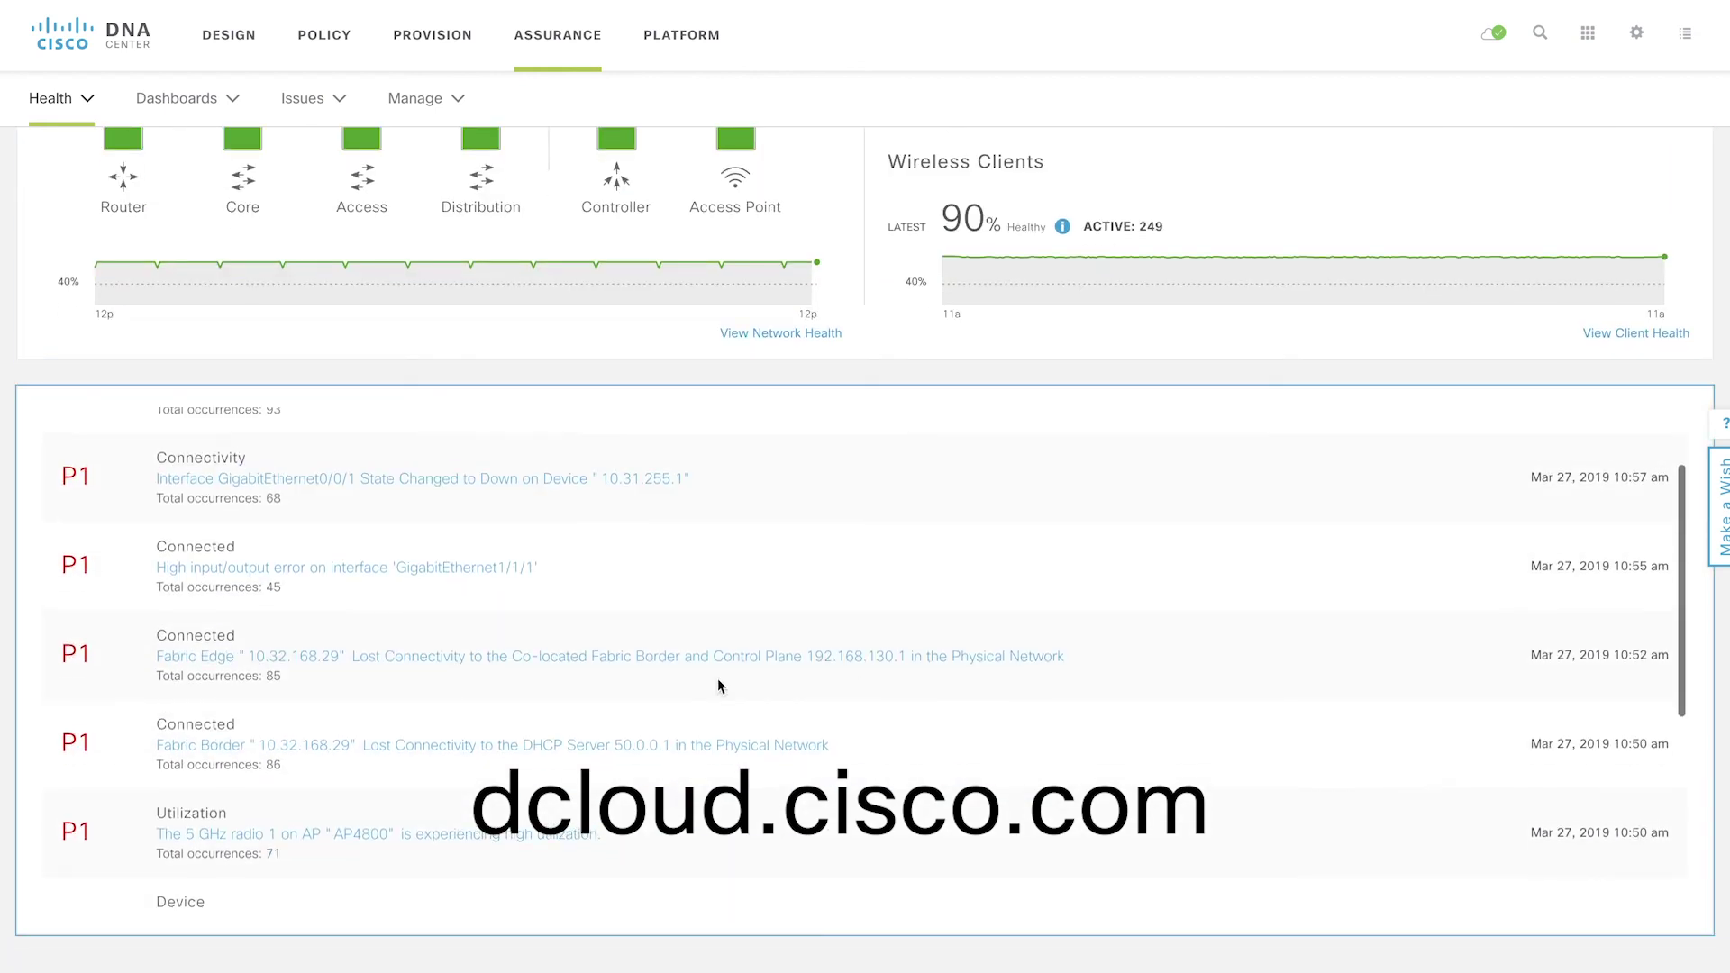